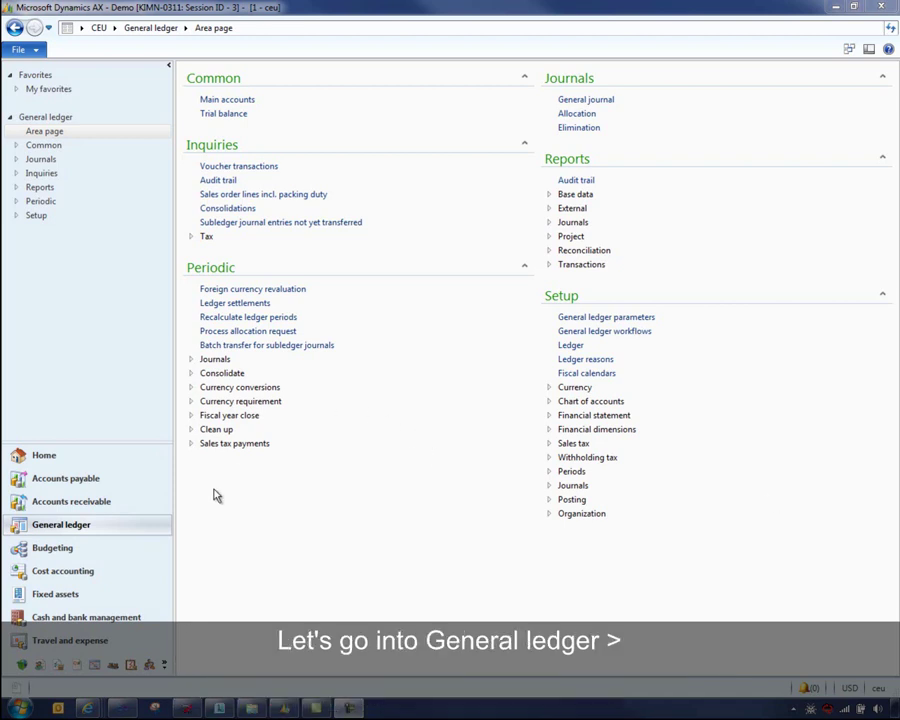
pyautogui.click(548, 500)
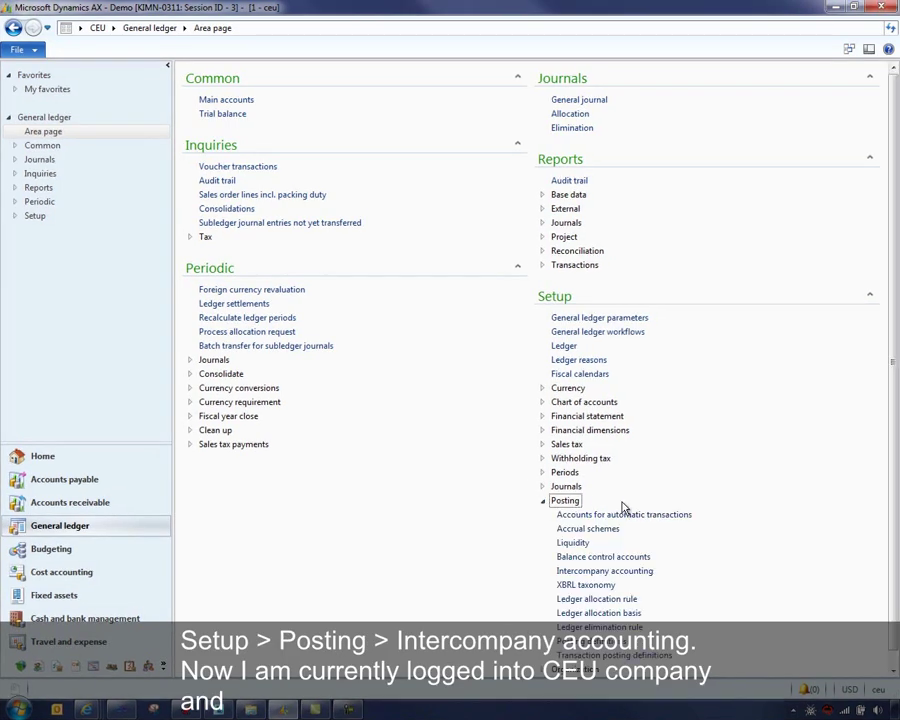
pyautogui.click(618, 571)
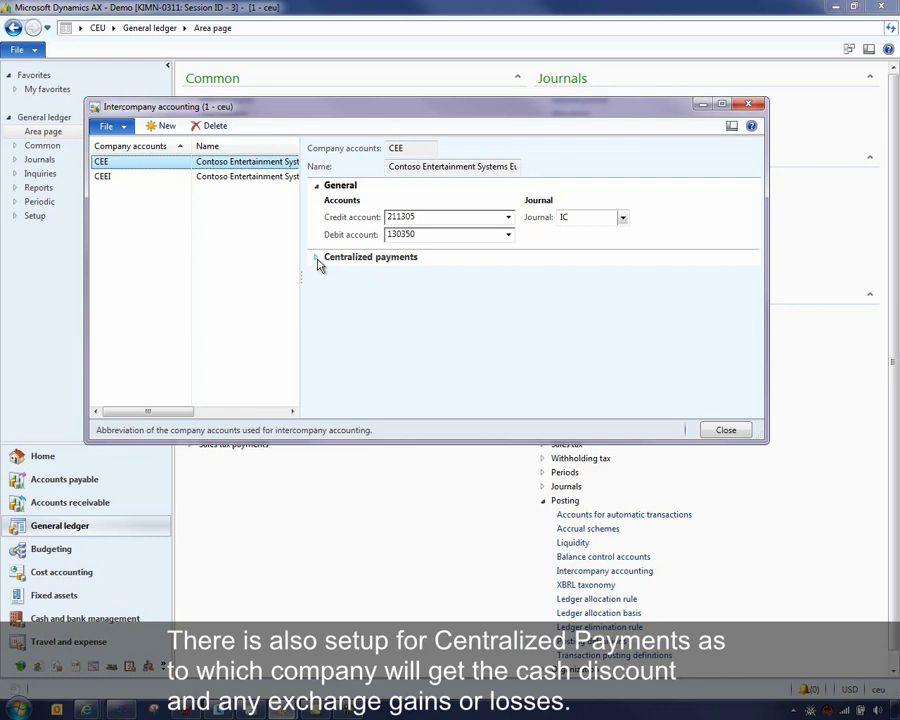
pyautogui.click(325, 263)
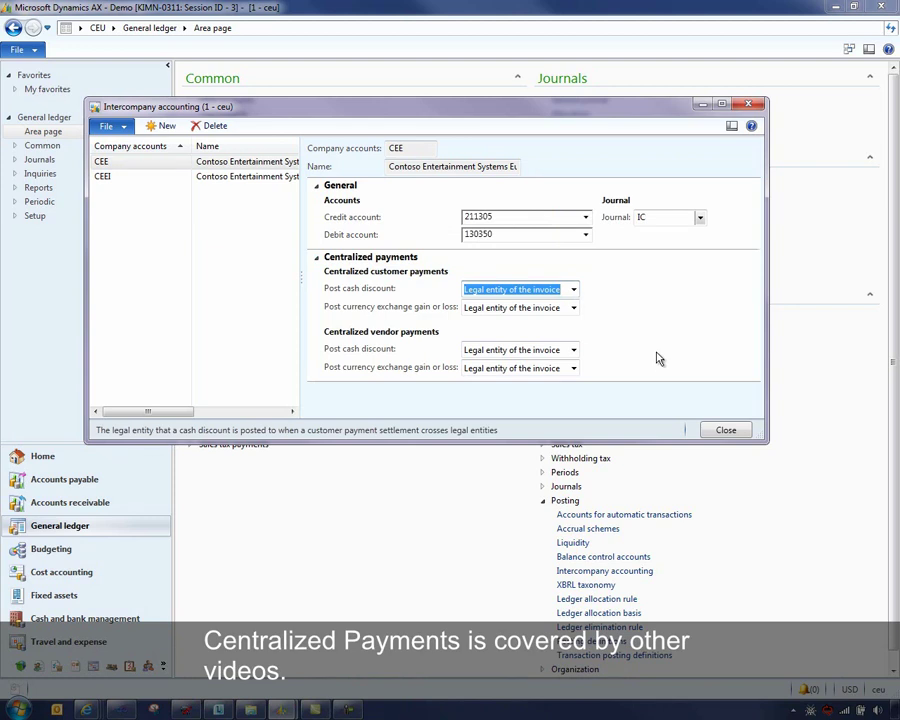
pyautogui.click(316, 257)
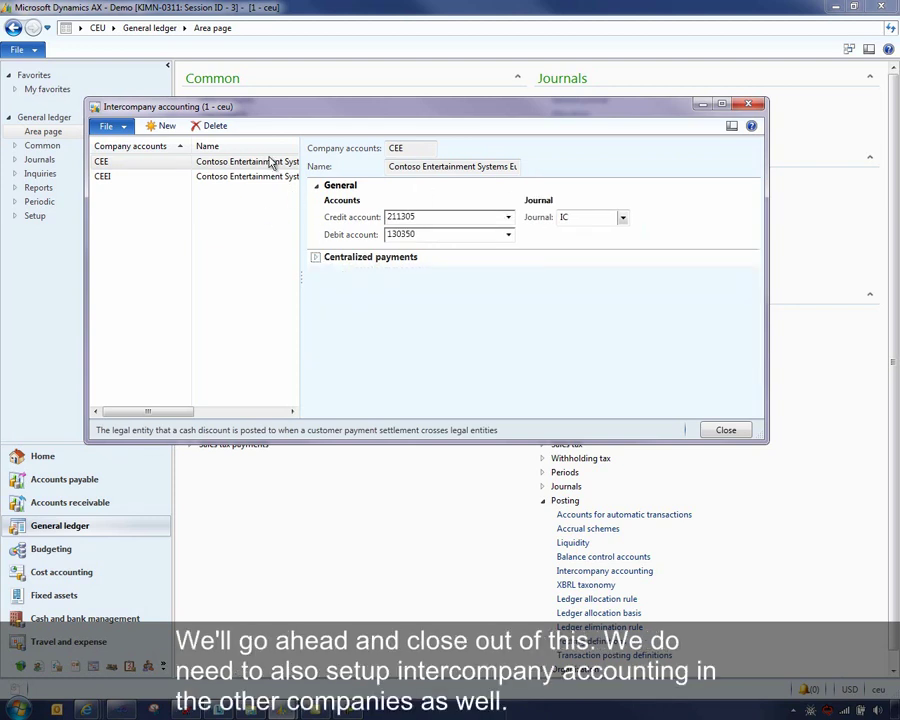
# Switch to company CEE and review its CEU intercompany accounts: credit 3360, debit 1260, journal IntJrn.
pyautogui.click(727, 430)
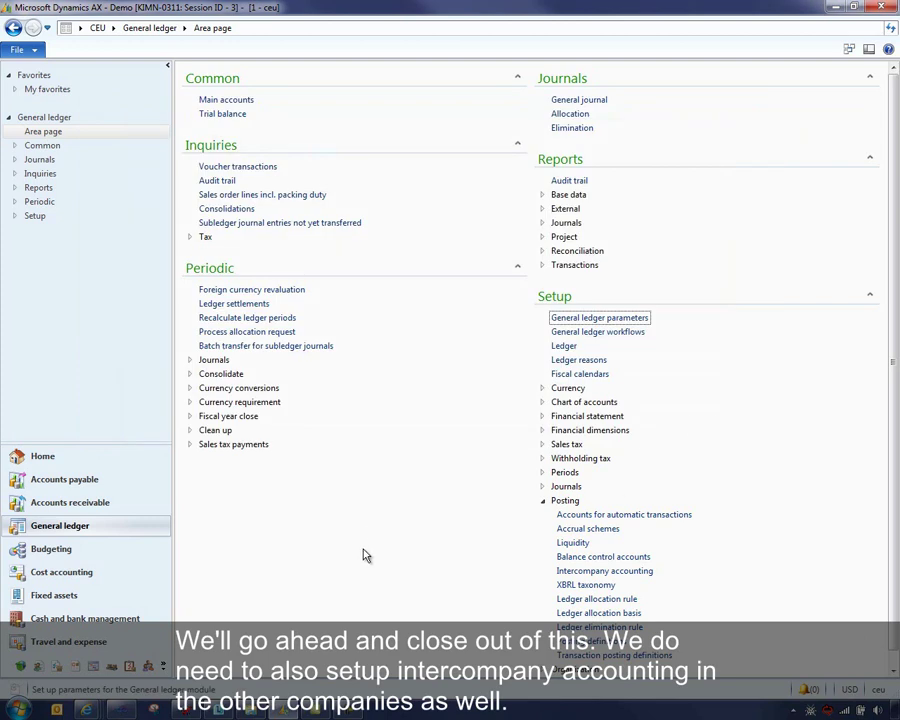
pyautogui.click(66, 27)
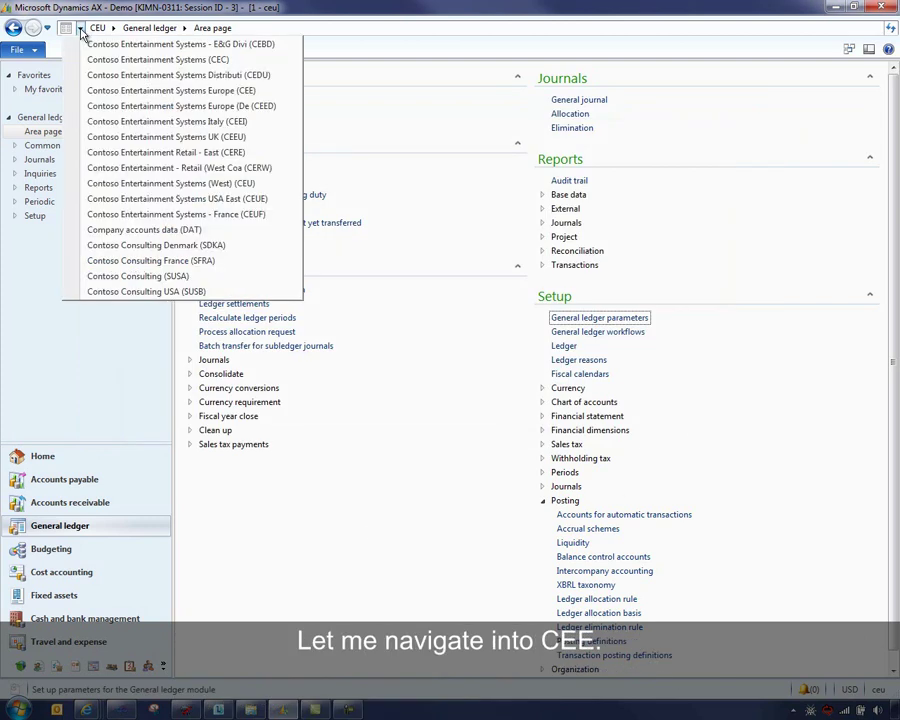
pyautogui.click(124, 92)
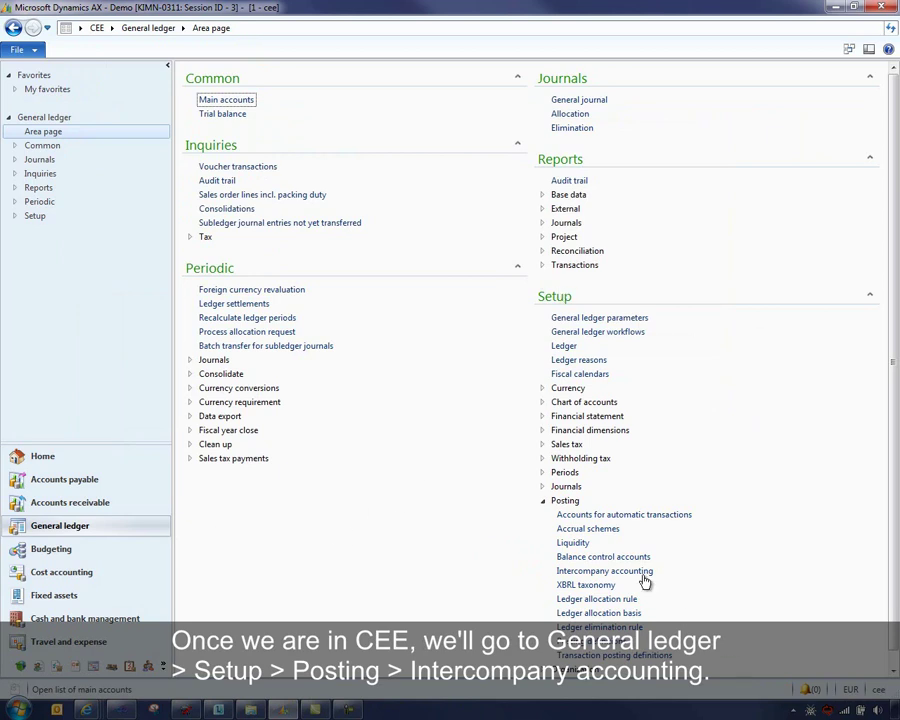
pyautogui.click(605, 571)
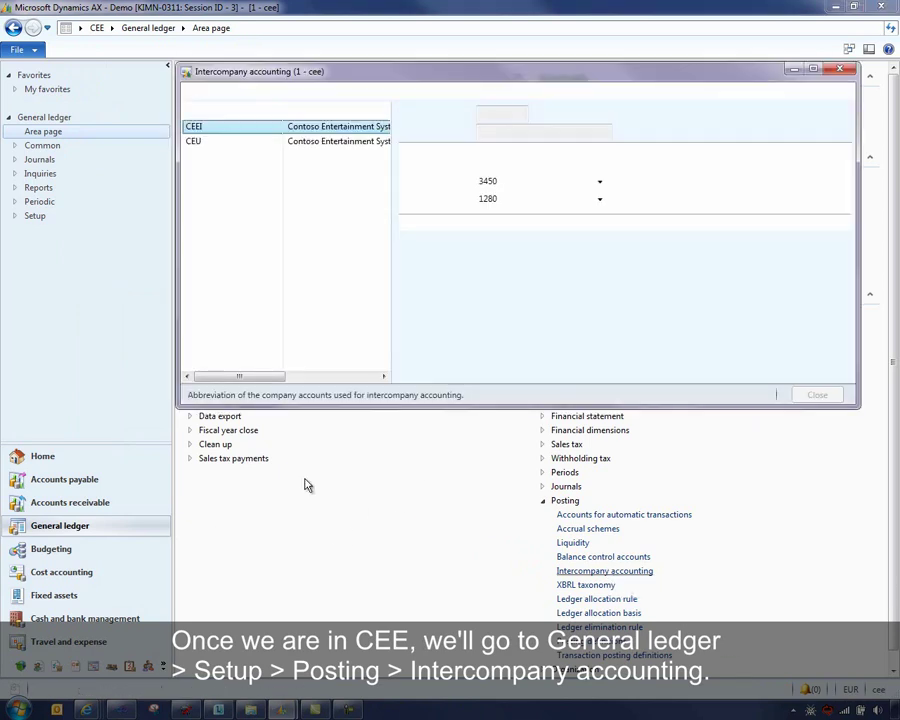
pyautogui.click(203, 144)
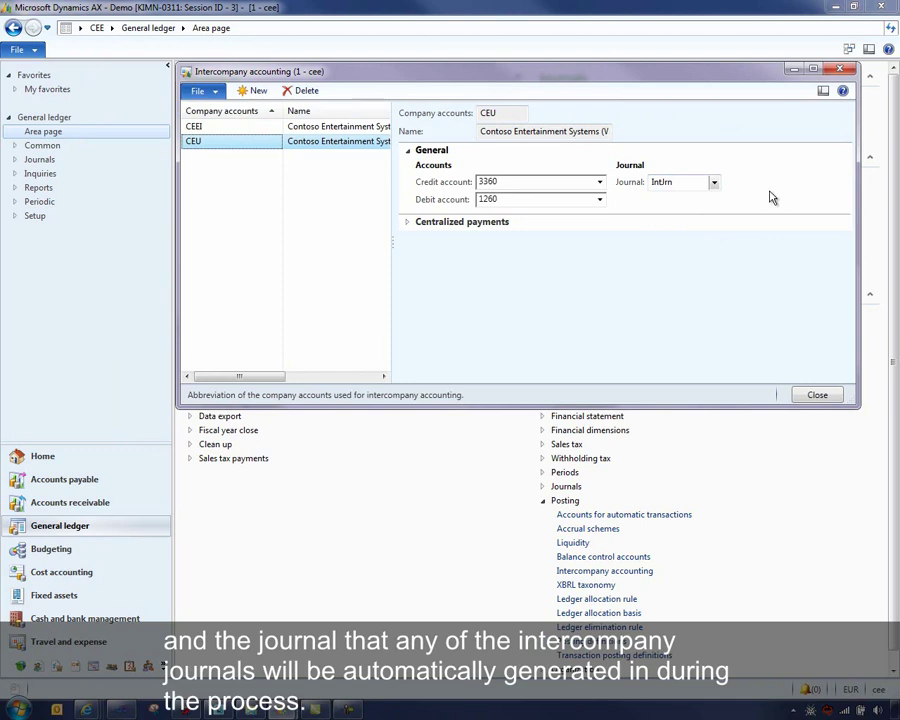
# Close the intercompany accounting setup and switch back to company CEU.
pyautogui.click(815, 394)
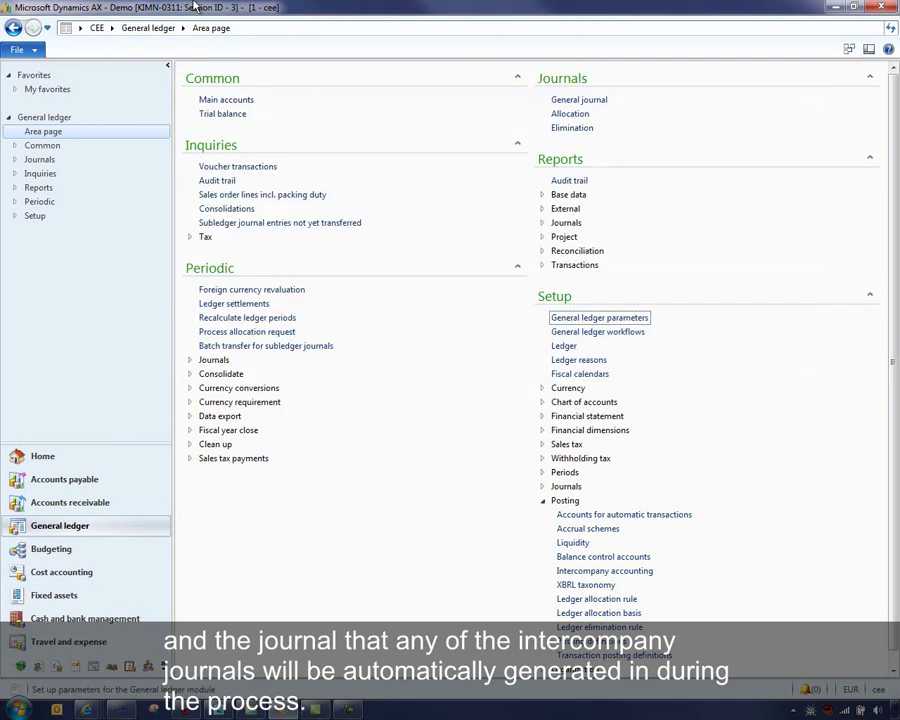
pyautogui.click(82, 30)
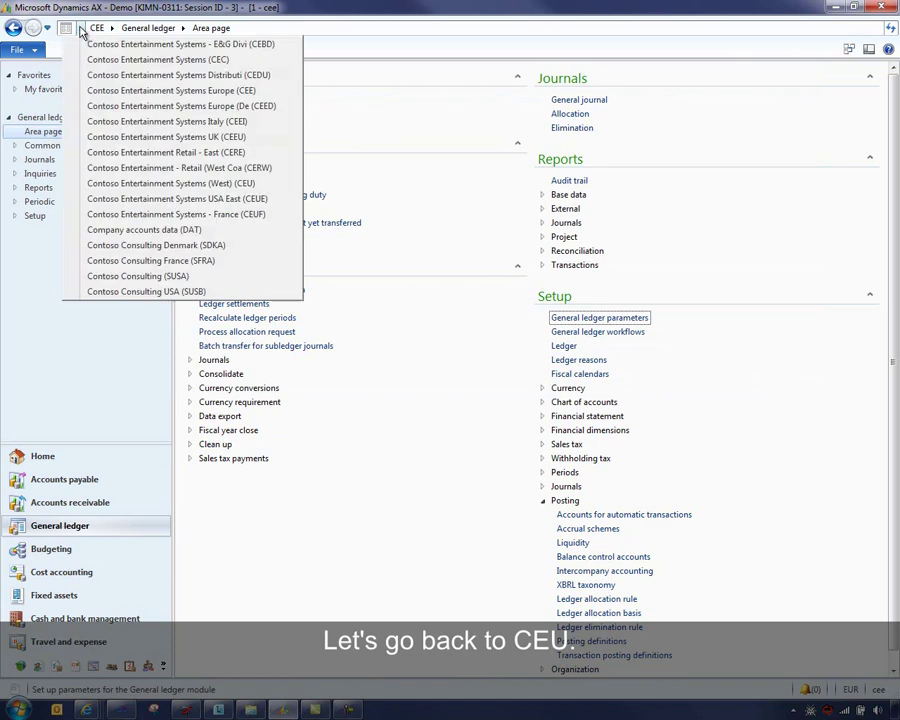
pyautogui.click(136, 188)
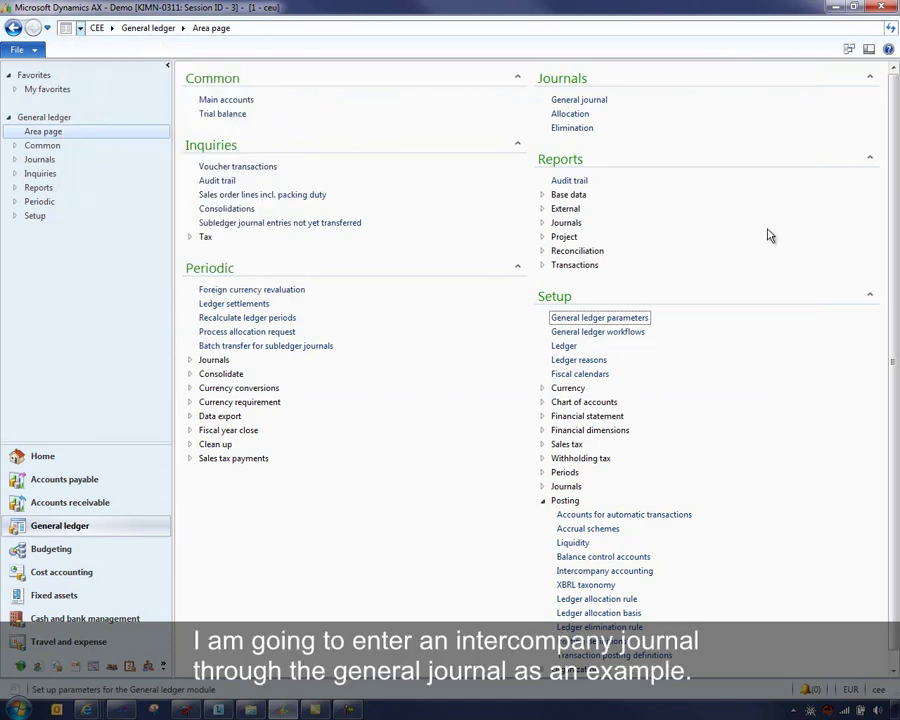
# Create a new GenJrn general journal (batch 000423_010) and open its voucher lines.
pyautogui.click(568, 102)
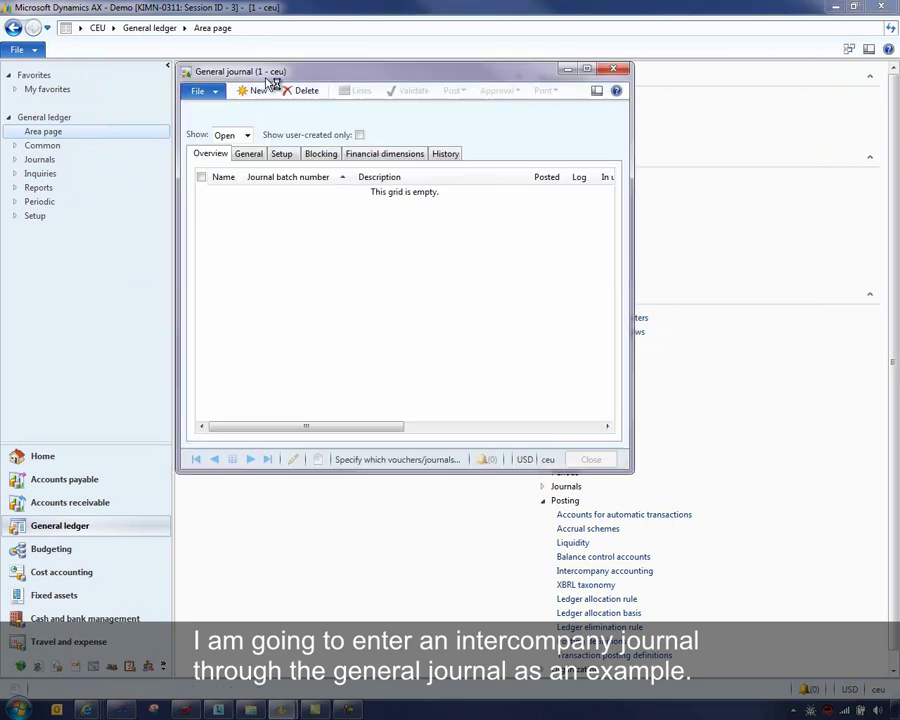
pyautogui.click(258, 92)
pyautogui.click(235, 193)
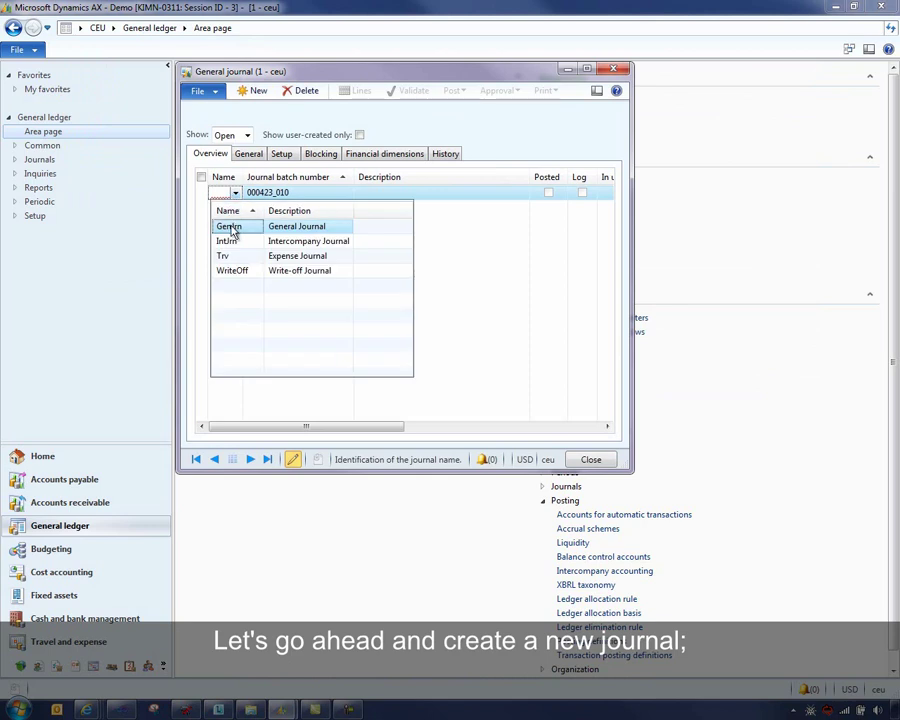
pyautogui.click(228, 225)
pyautogui.click(357, 92)
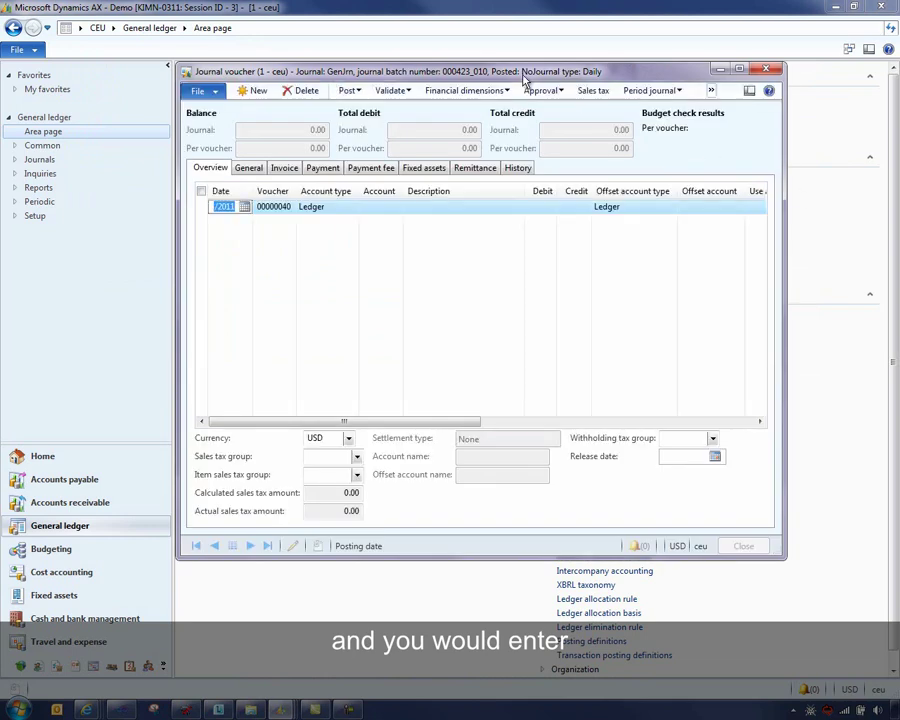
pyautogui.moveTo(525, 78); pyautogui.dragTo(458, 84)
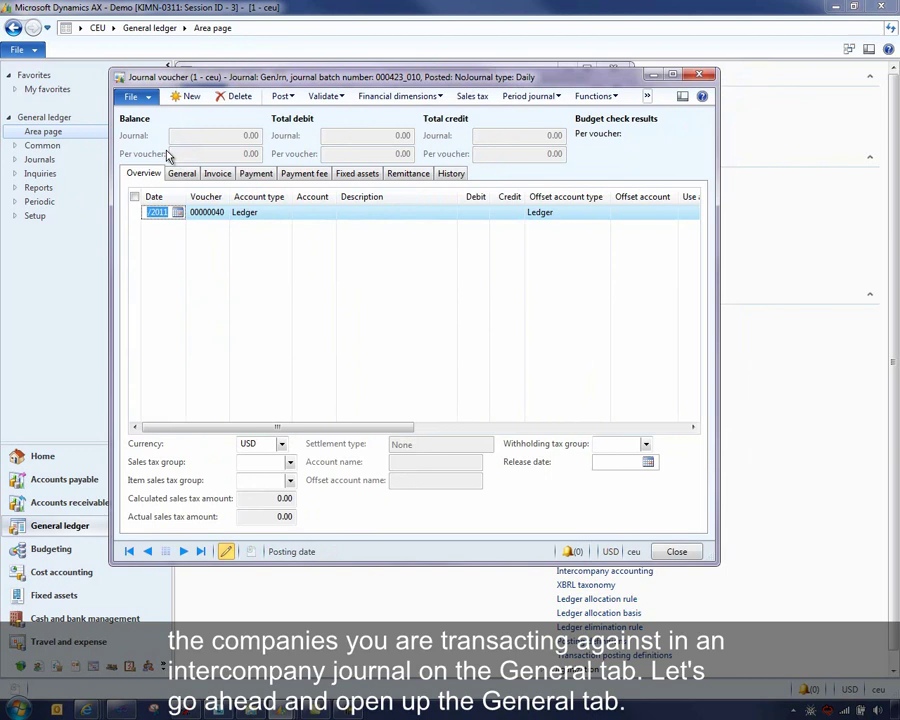
# For company CEU, set ledger account 131100 with dimensions OU_1, 00000002 and Conference/Seminar.
pyautogui.click(182, 175)
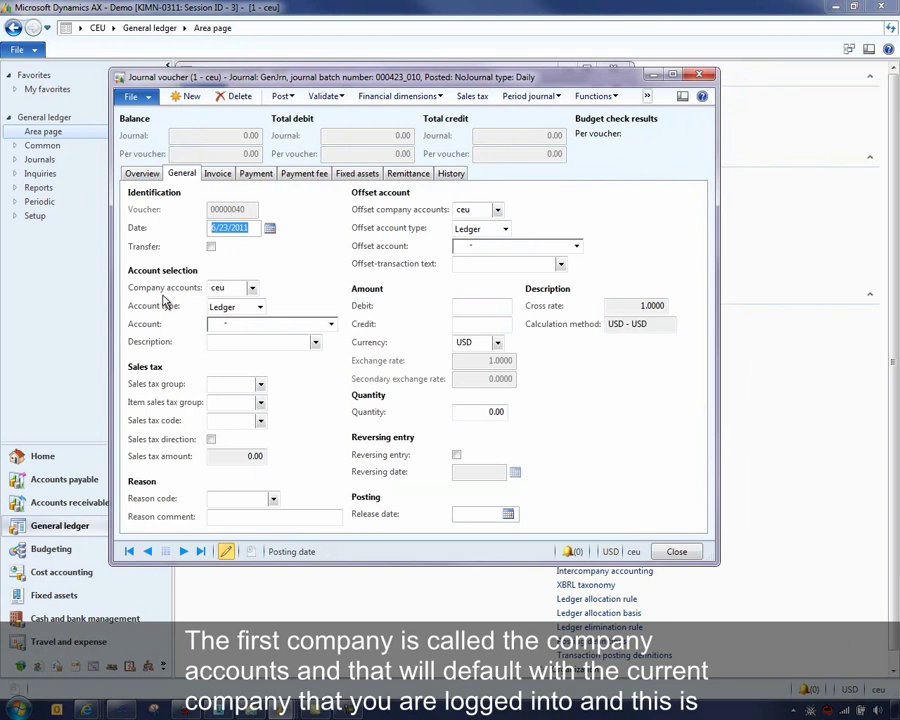
pyautogui.click(233, 288)
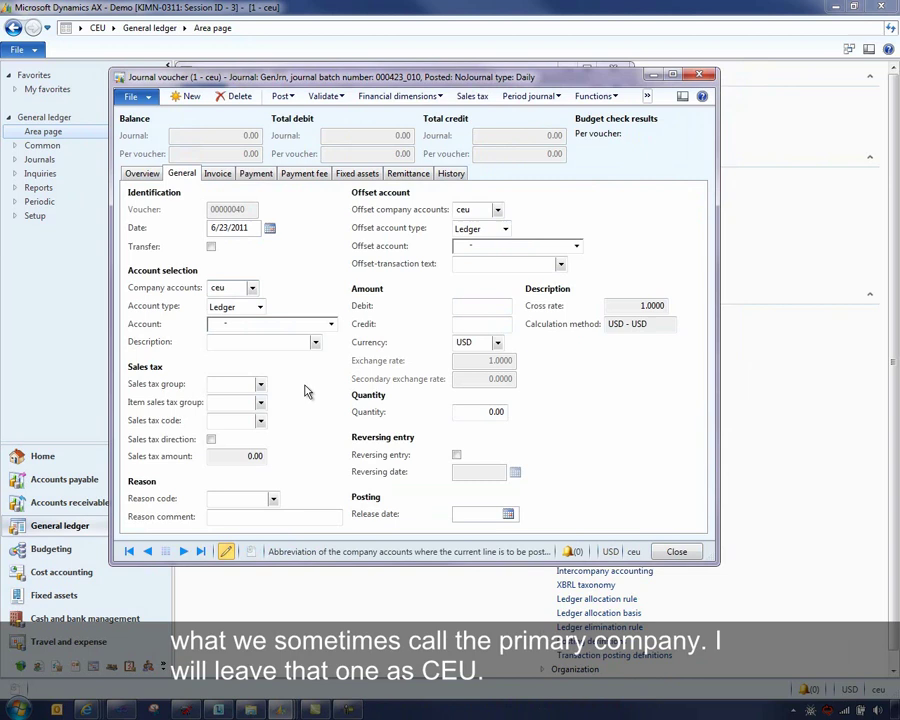
pyautogui.click(218, 323)
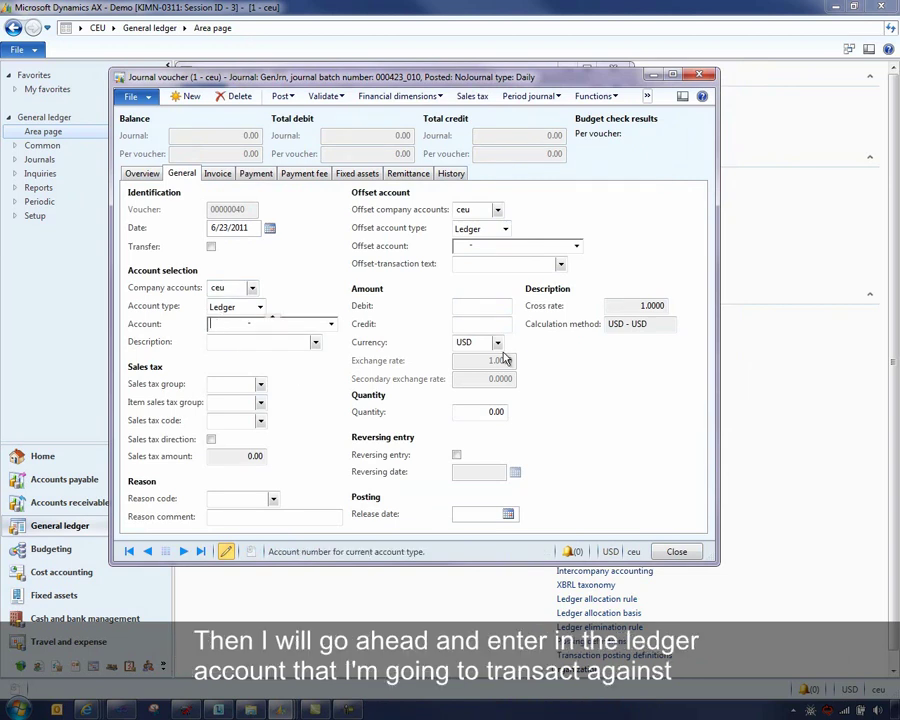
pyautogui.write('1311')
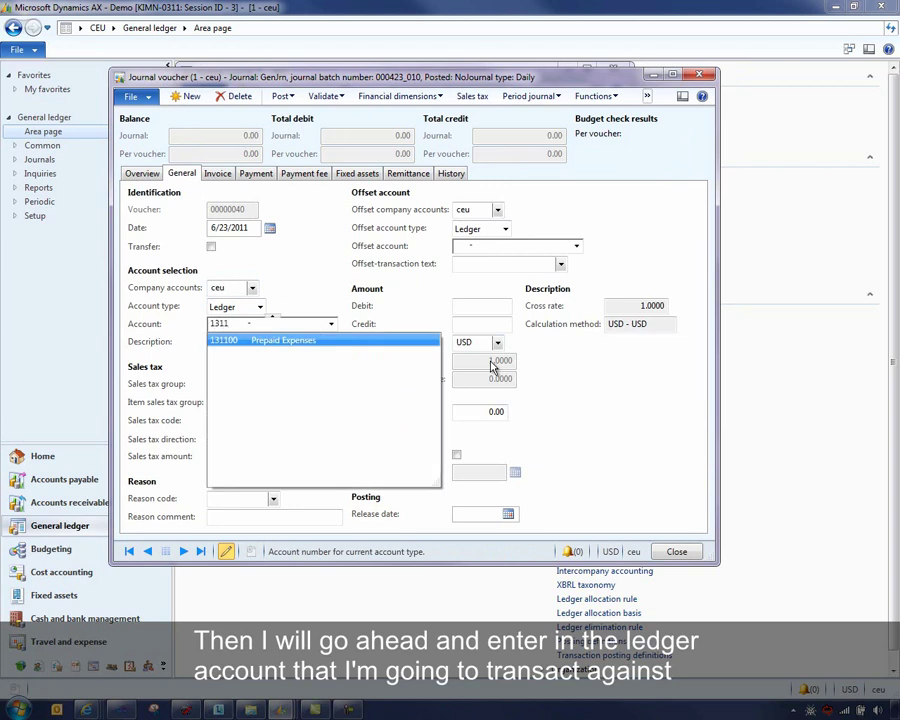
pyautogui.write('0')
pyautogui.press('Tab')
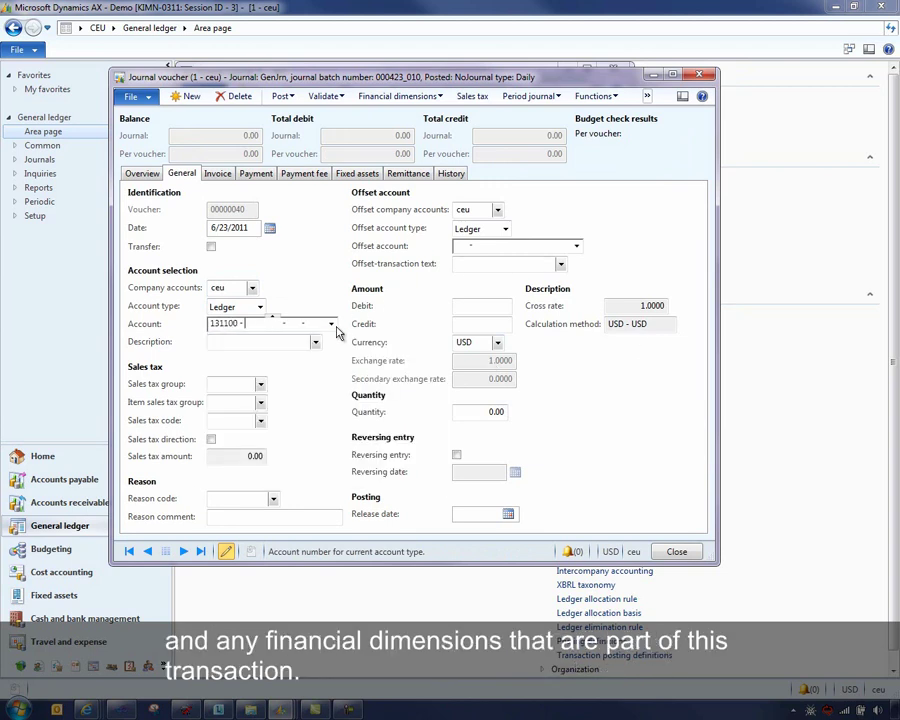
pyautogui.click(295, 341)
pyautogui.click(297, 352)
pyautogui.click(295, 340)
pyautogui.press('Tab')
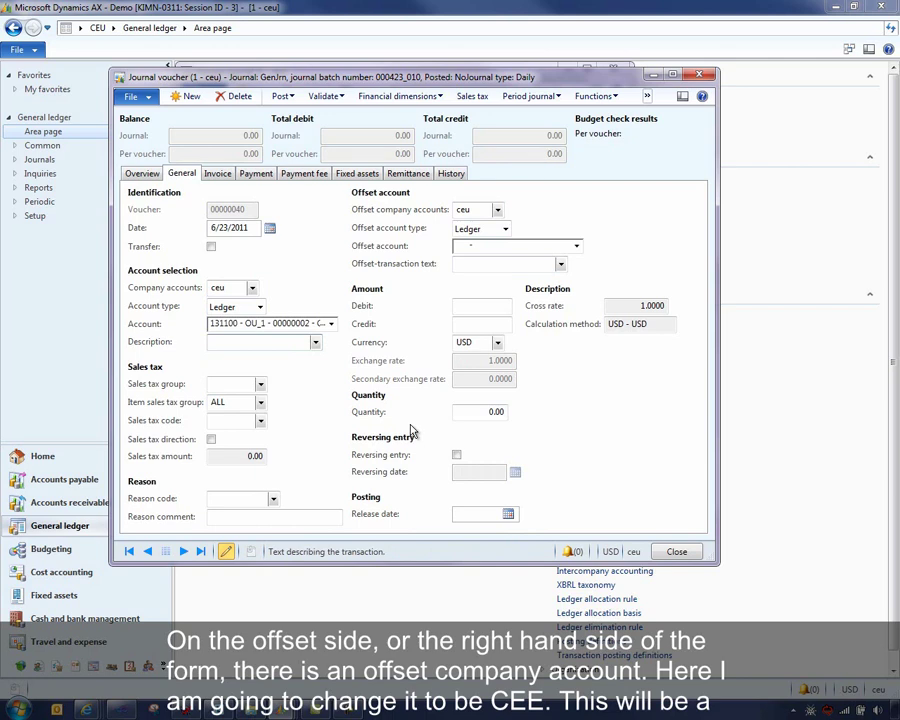
# Set the offset company to CEE and browse its ledger accounts.
pyautogui.click(497, 209)
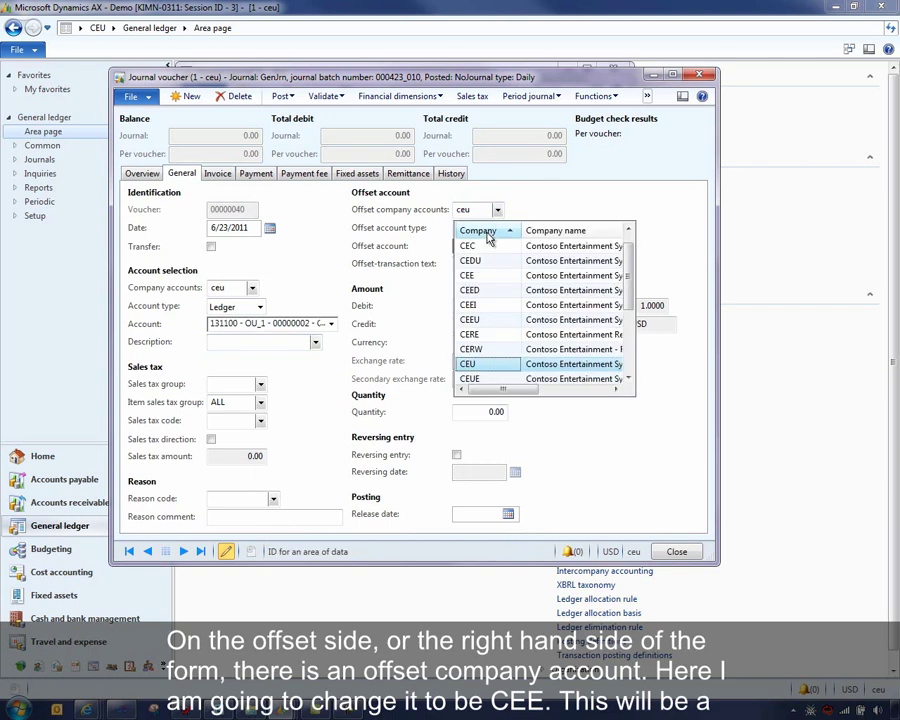
pyautogui.click(472, 276)
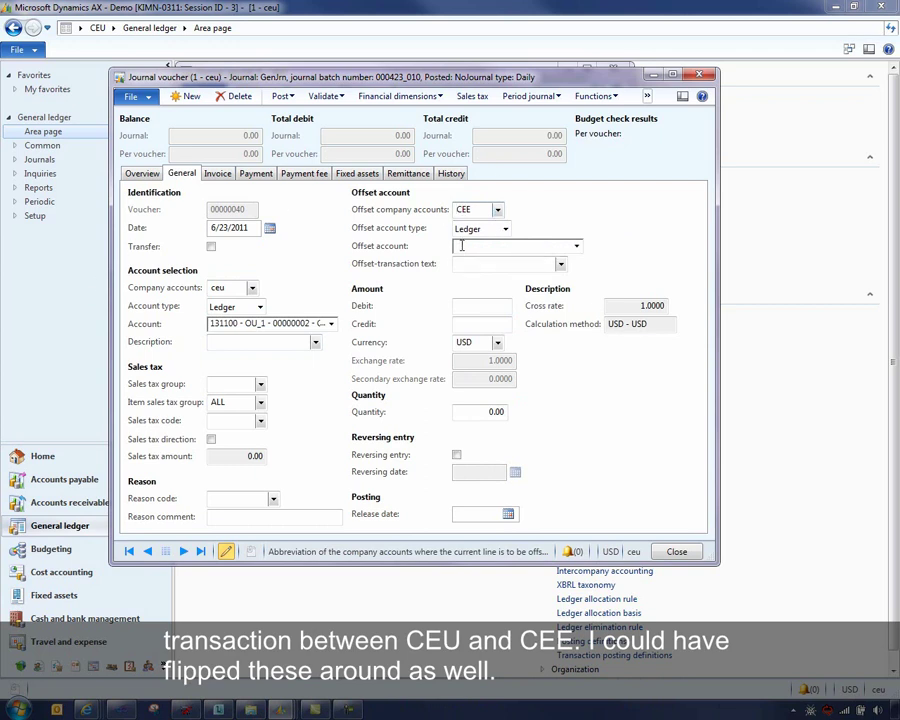
pyautogui.click(520, 246)
pyautogui.click(576, 247)
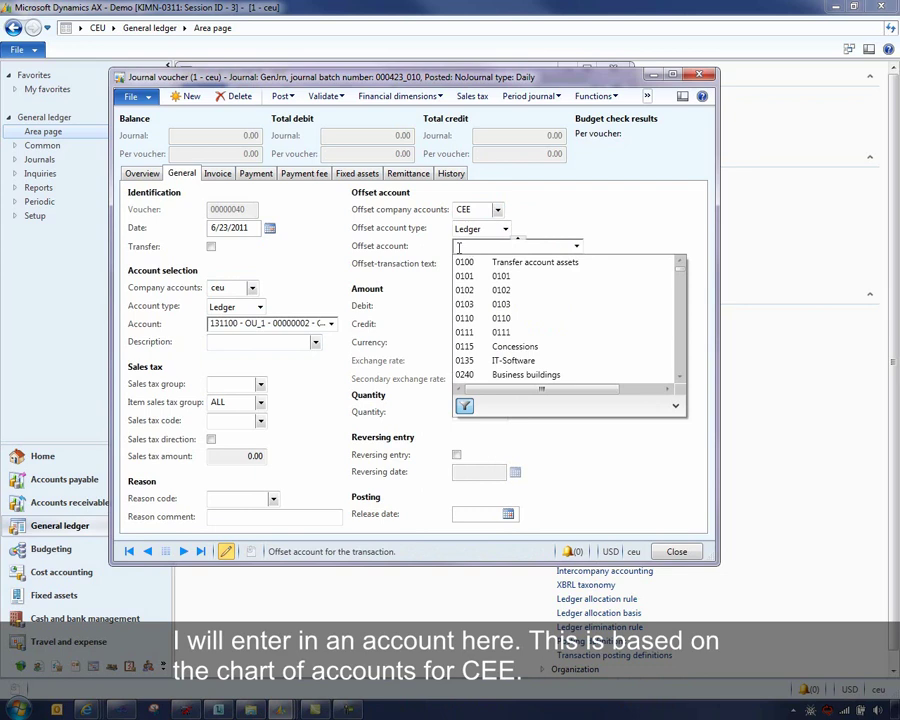
pyautogui.press('Tab')
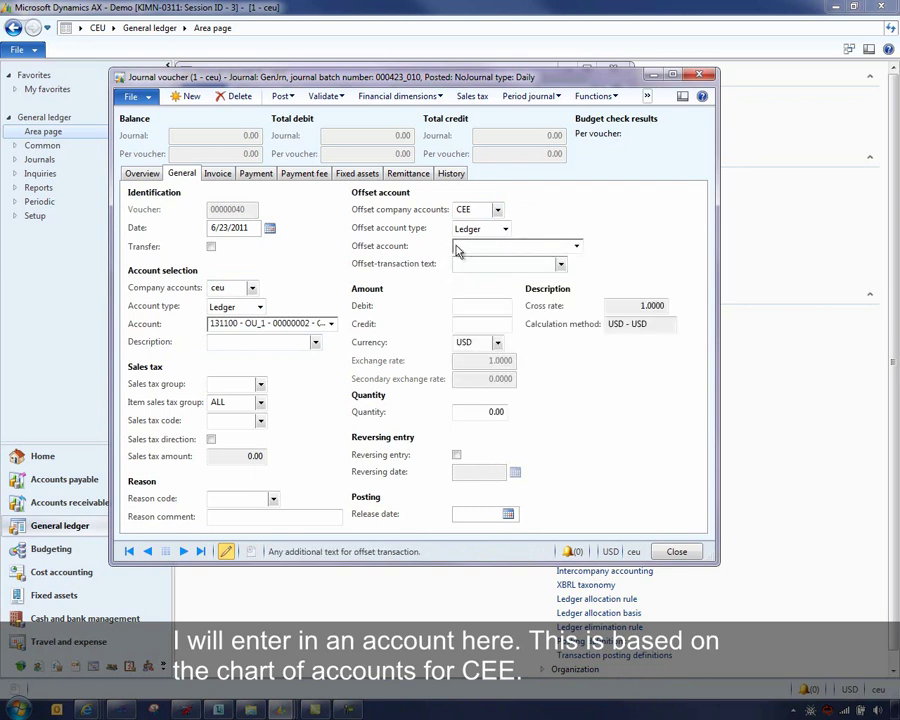
pyautogui.click(469, 247)
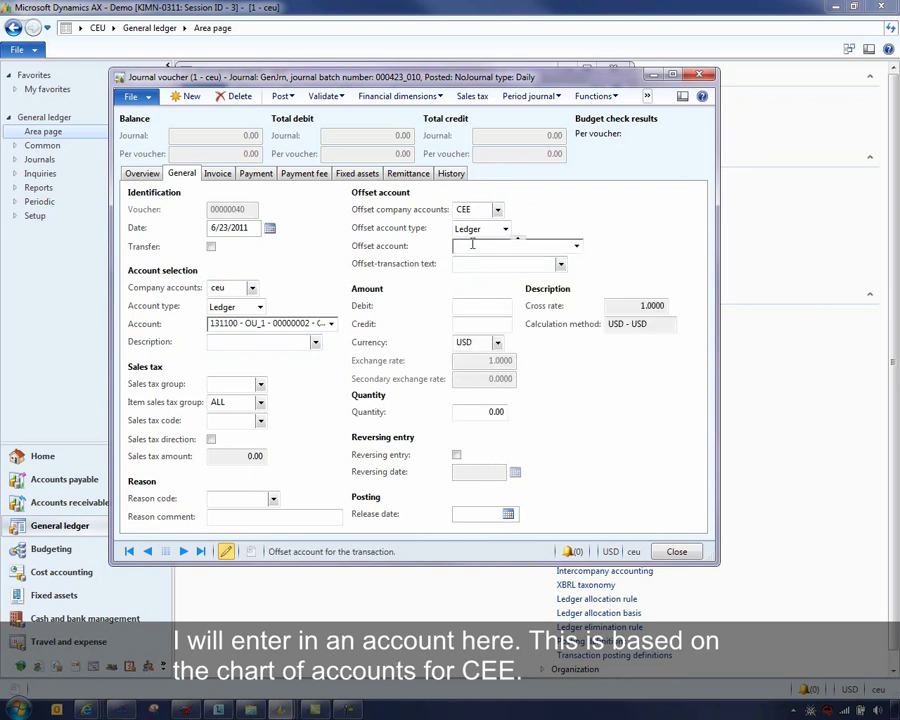
# Enter offset account 3070 with dimensions OU_1 and 00000002.
pyautogui.write('30')
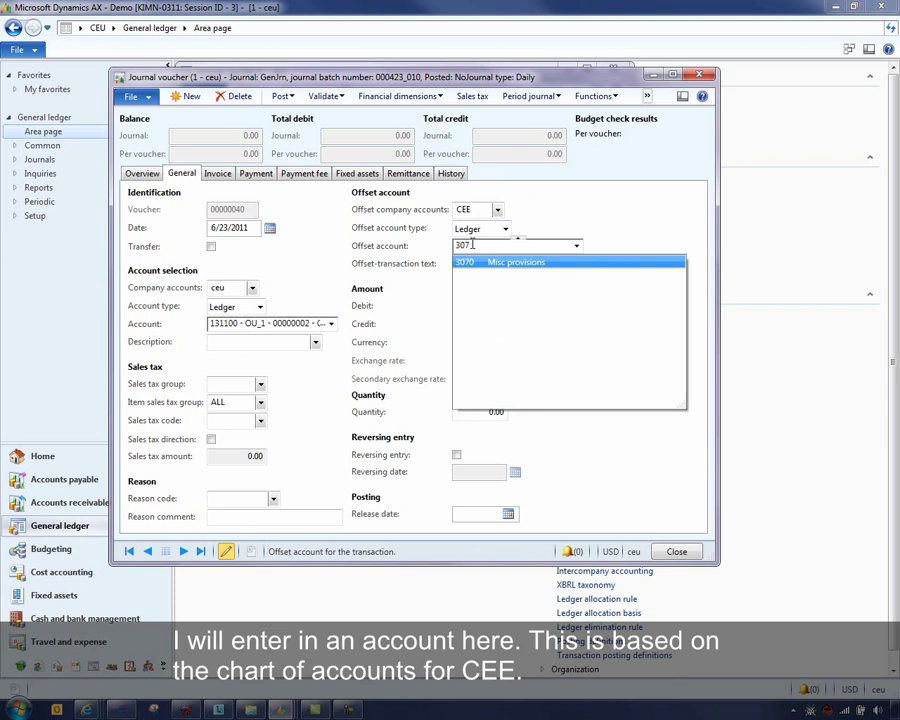
pyautogui.write('70 - - -')
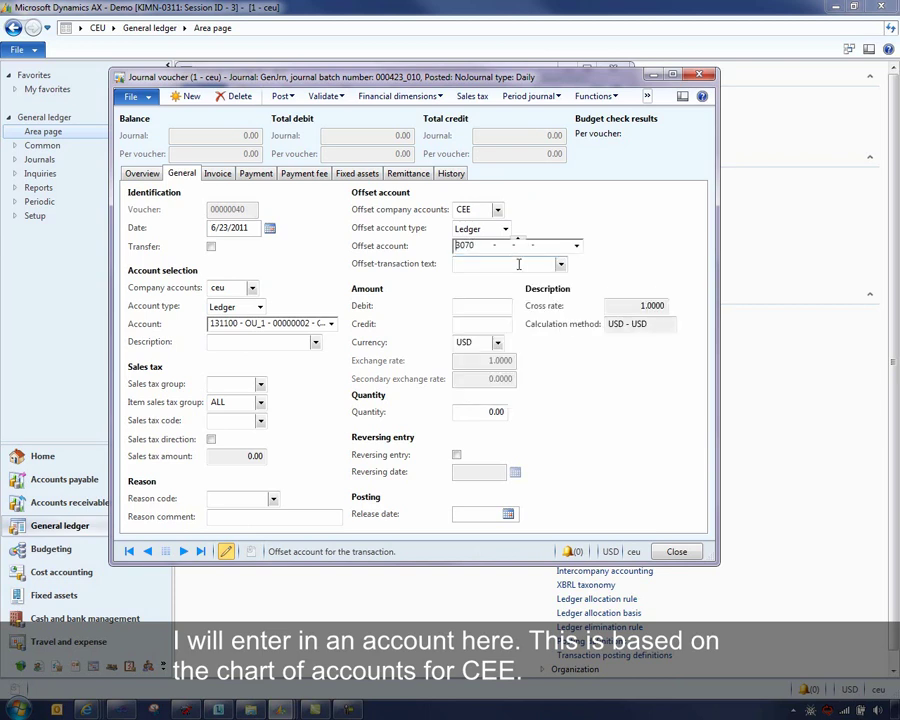
pyautogui.click(577, 247)
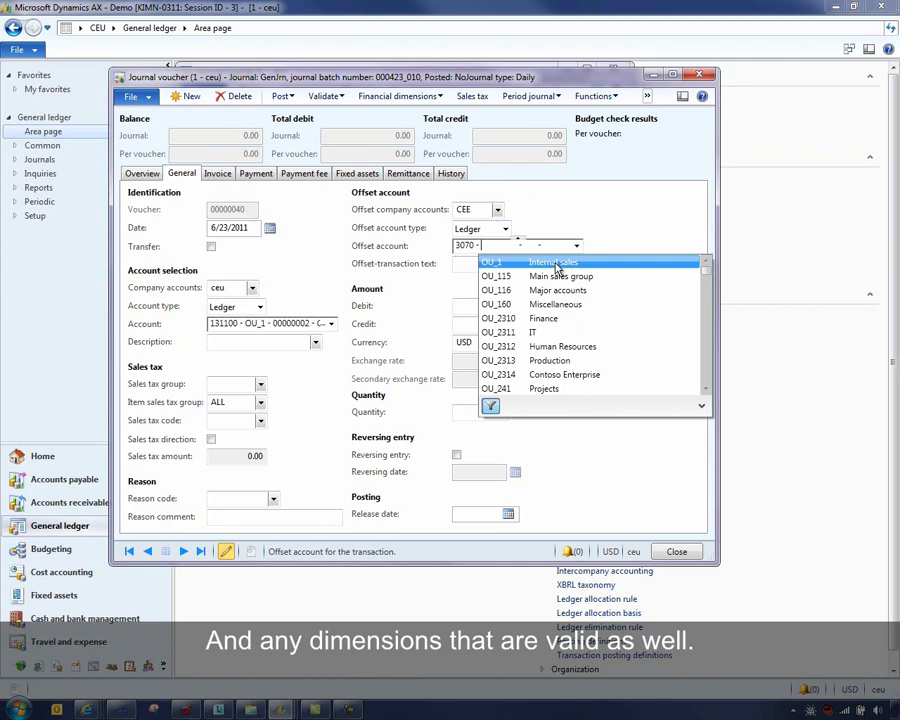
pyautogui.click(540, 260)
pyautogui.click(577, 247)
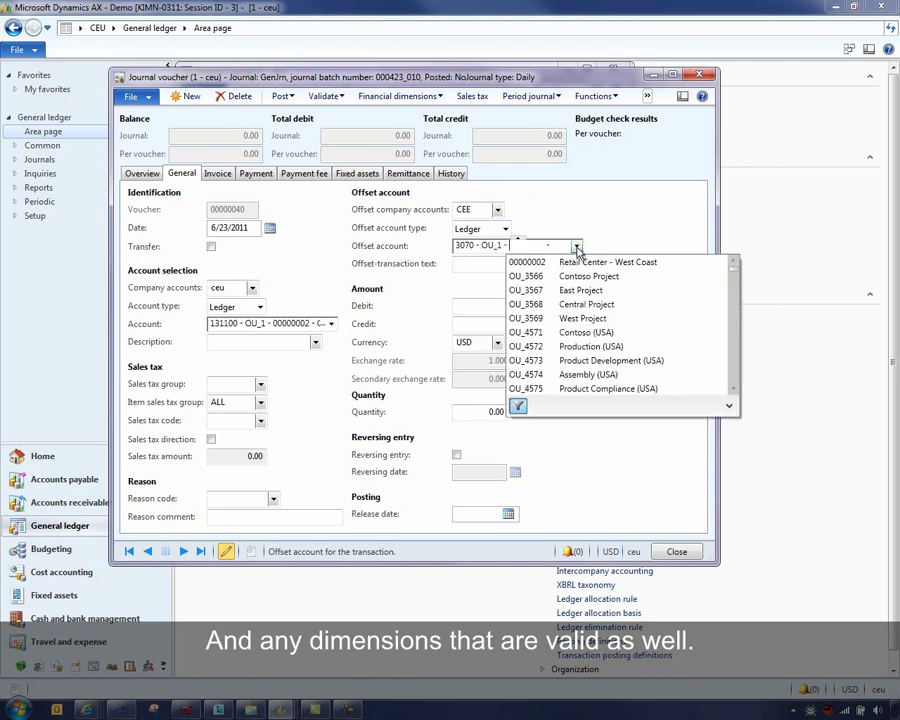
pyautogui.click(540, 259)
pyautogui.click(575, 247)
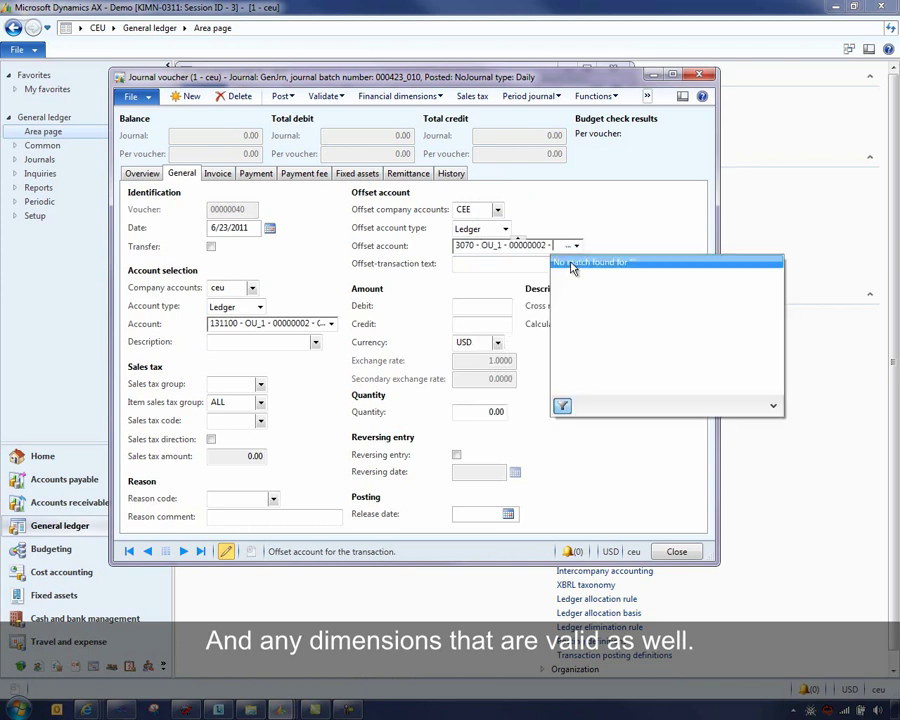
pyautogui.click(287, 245)
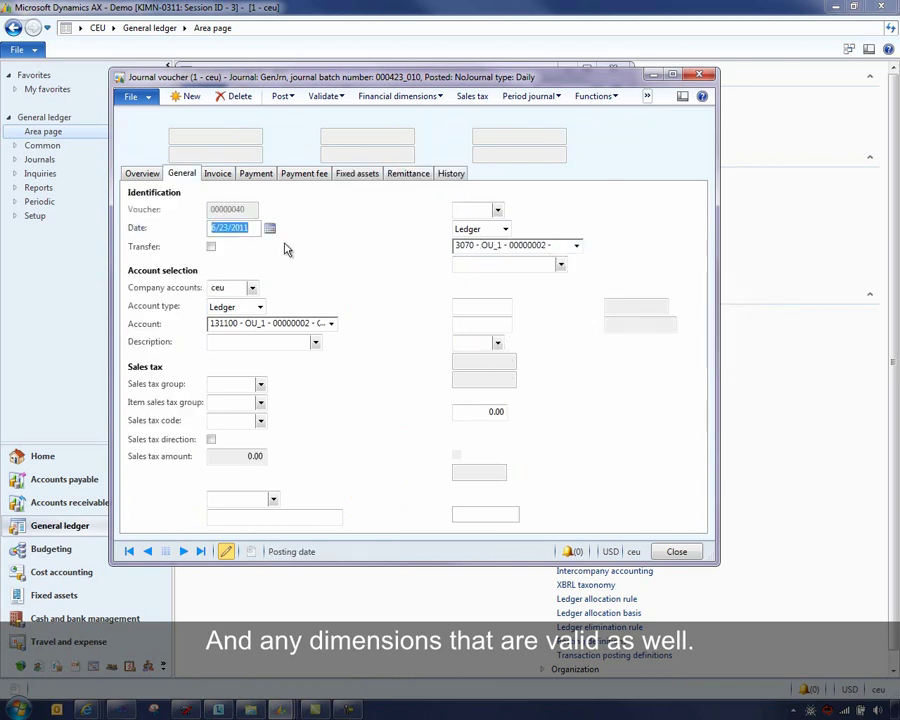
# Enter a 300.00 debit amount on the journal line.
pyautogui.click(142, 174)
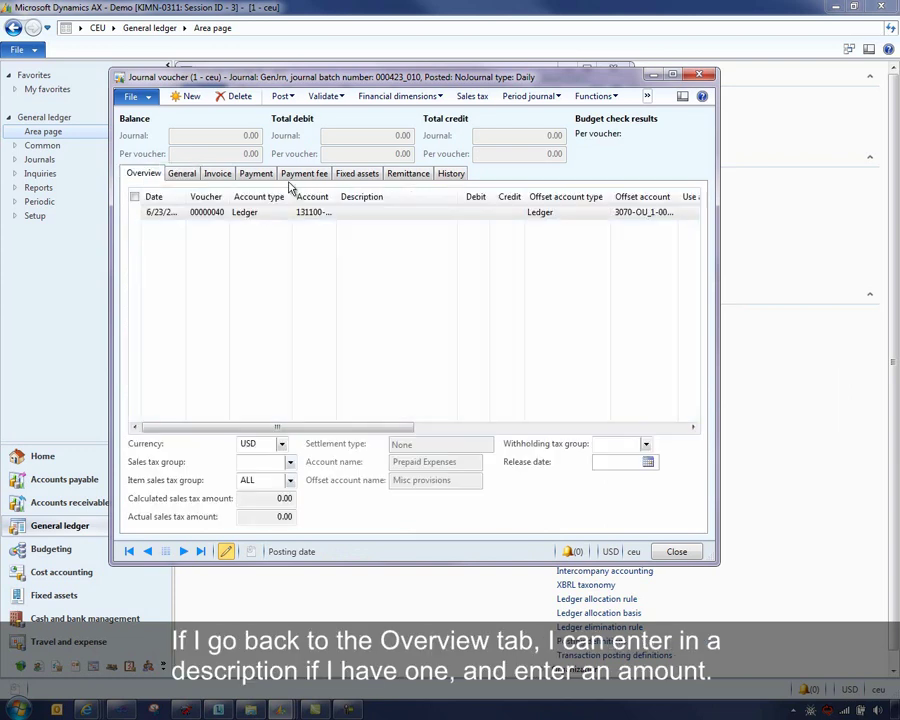
pyautogui.click(412, 214)
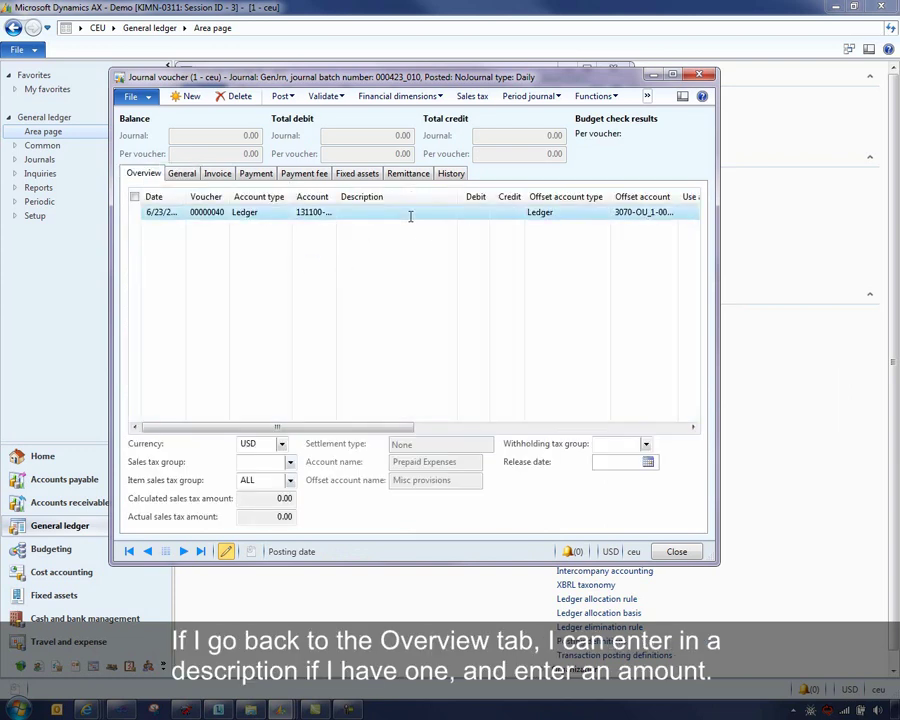
pyautogui.click(472, 213)
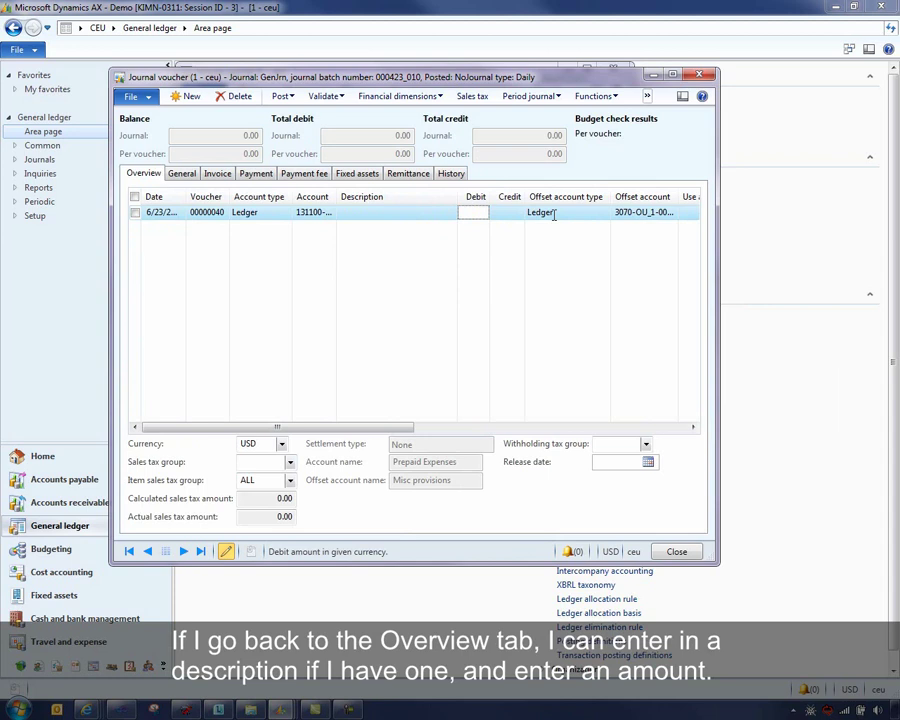
pyautogui.write('300')
pyautogui.press('Tab')
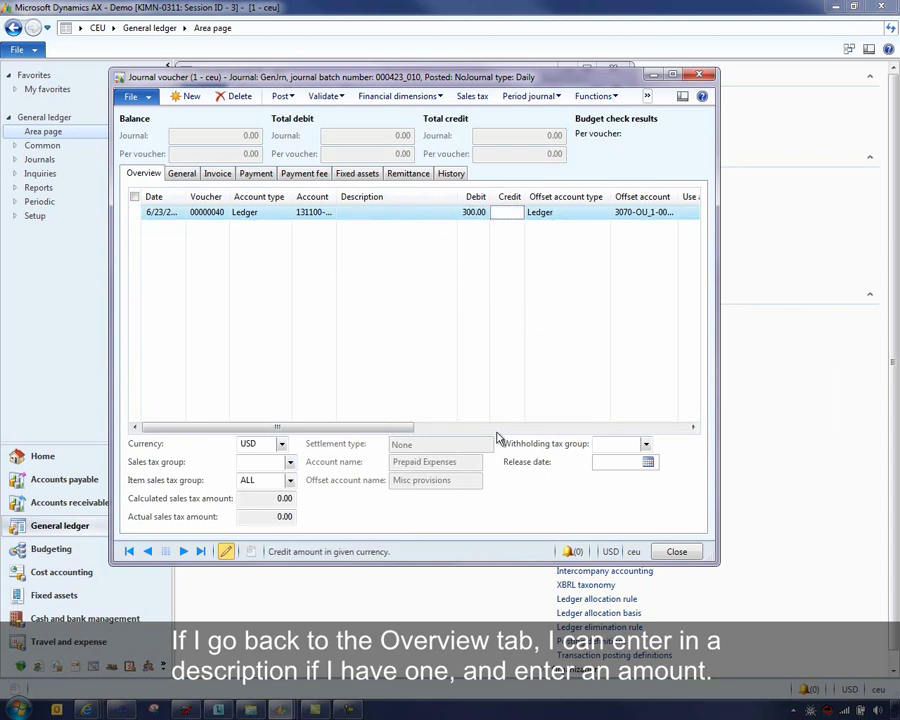
# Post the GenJrn journal, which reports 2 vouchers posted.
pyautogui.click(281, 96)
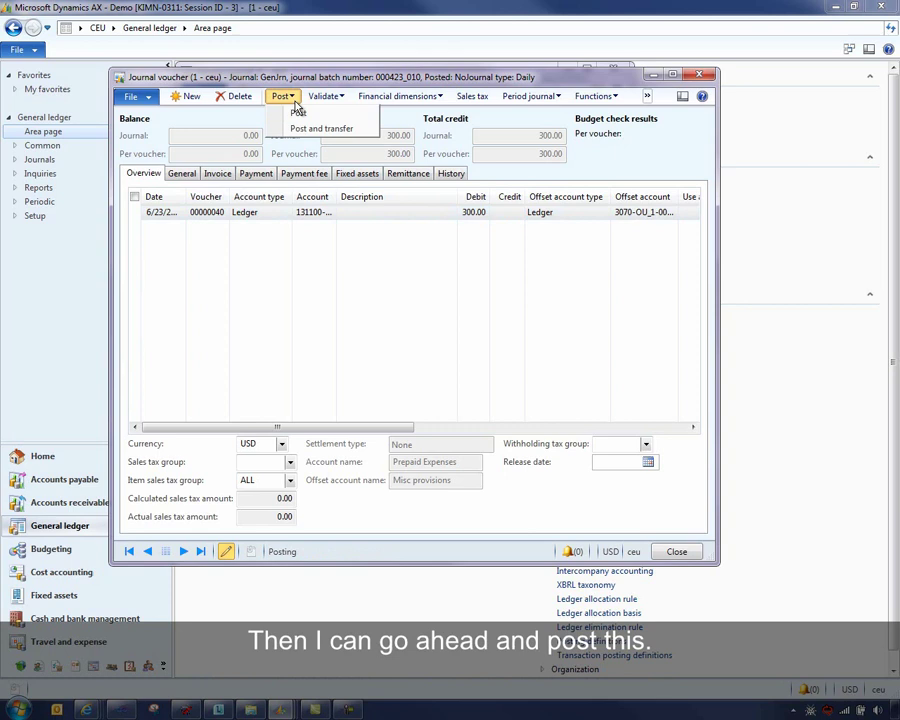
pyautogui.click(296, 117)
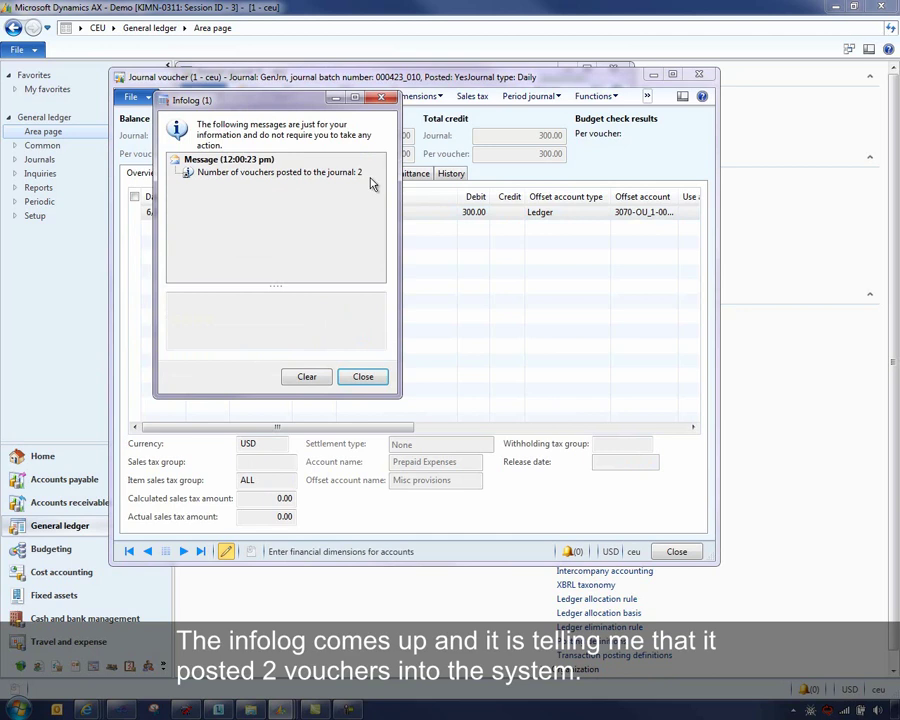
pyautogui.click(384, 379)
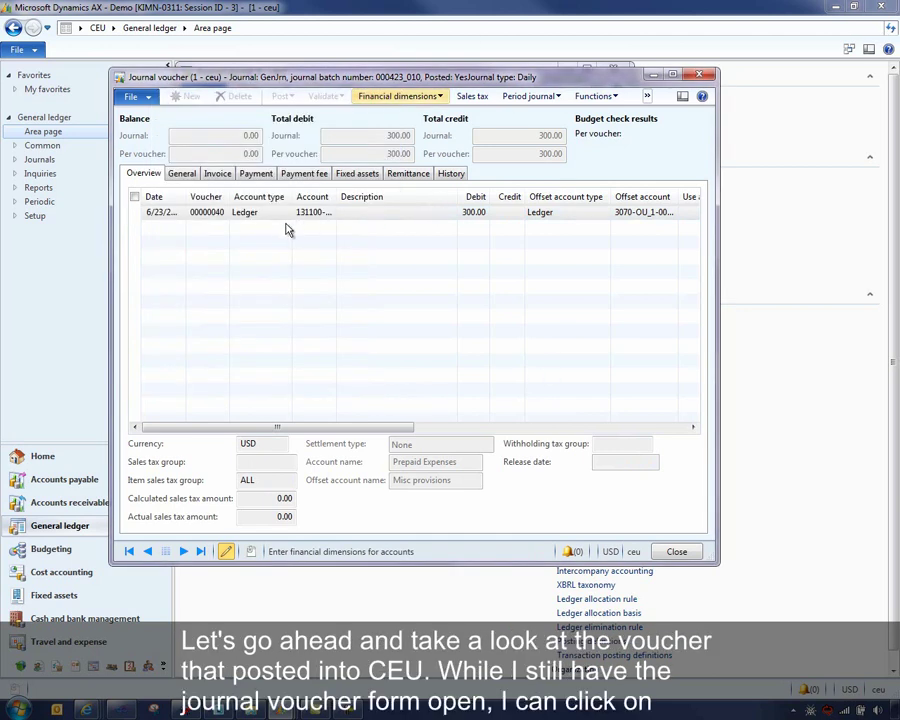
pyautogui.click(648, 98)
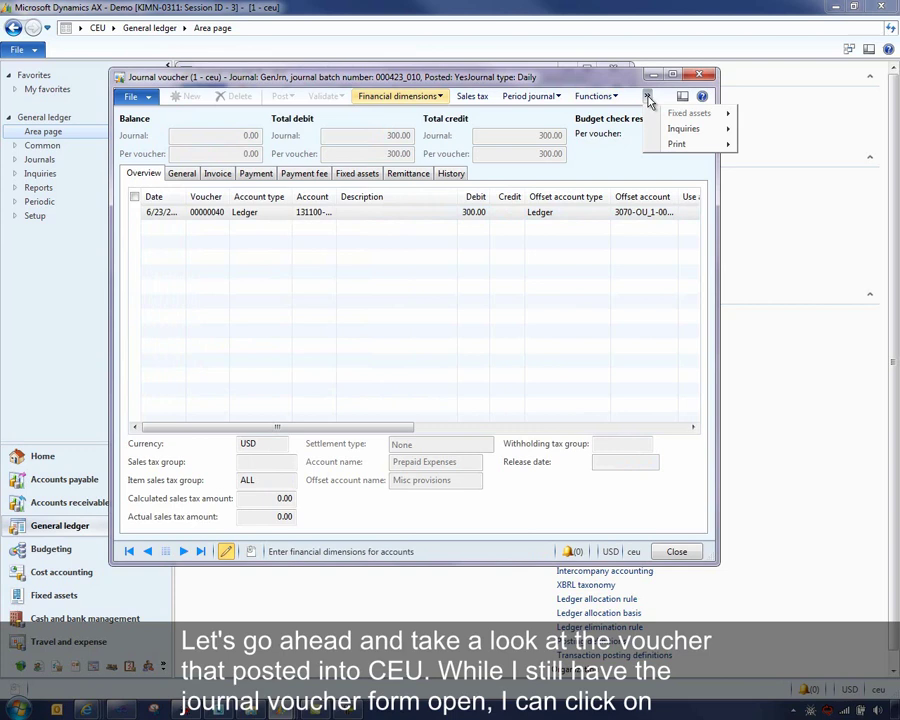
pyautogui.moveTo(690, 128)
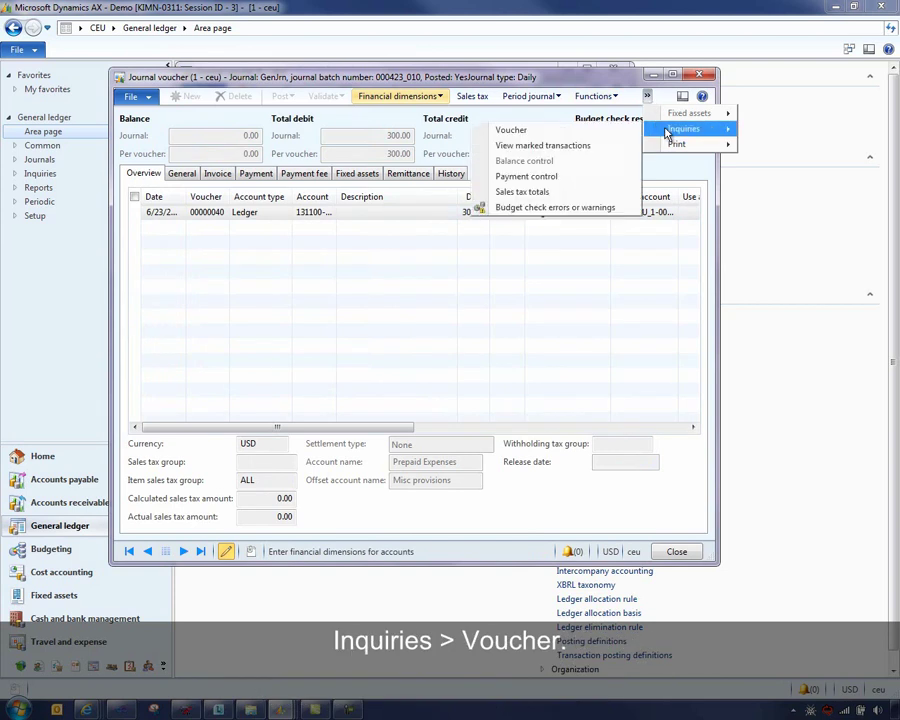
pyautogui.click(584, 132)
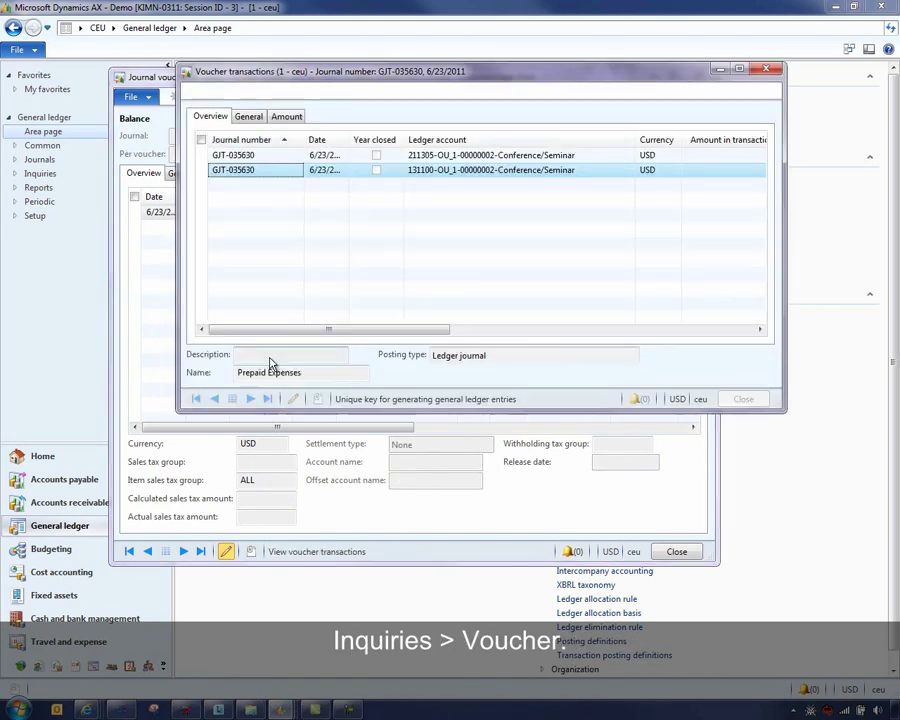
pyautogui.click(422, 176)
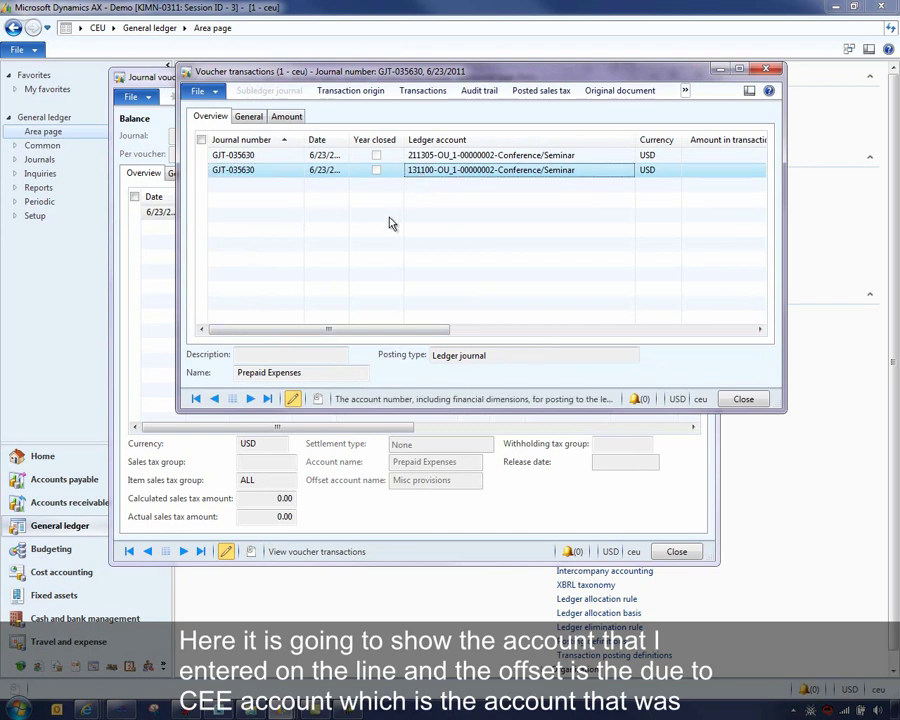
pyautogui.click(274, 156)
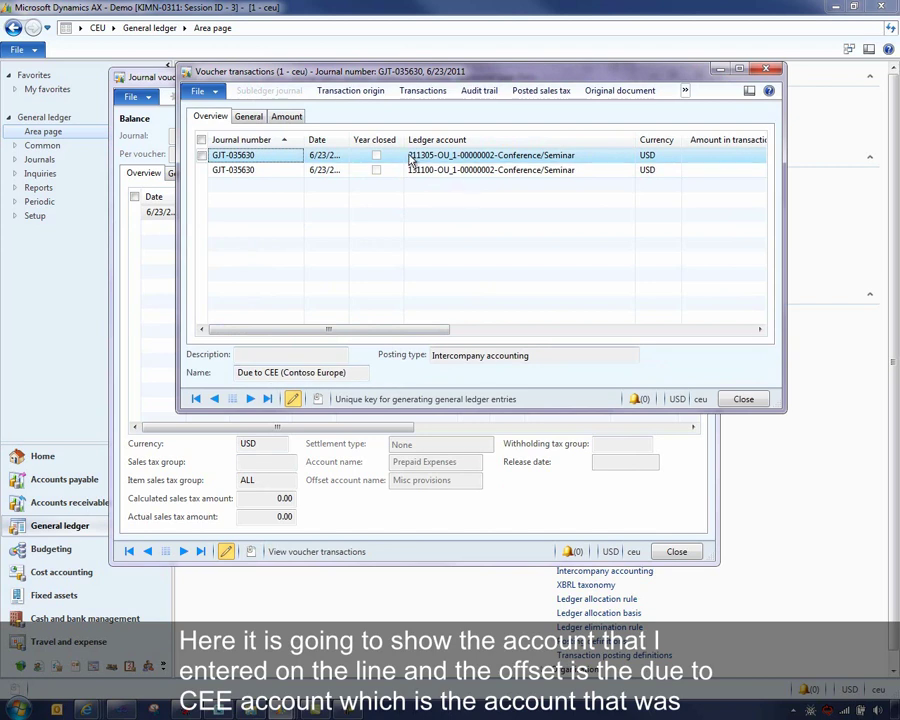
pyautogui.moveTo(420, 162)
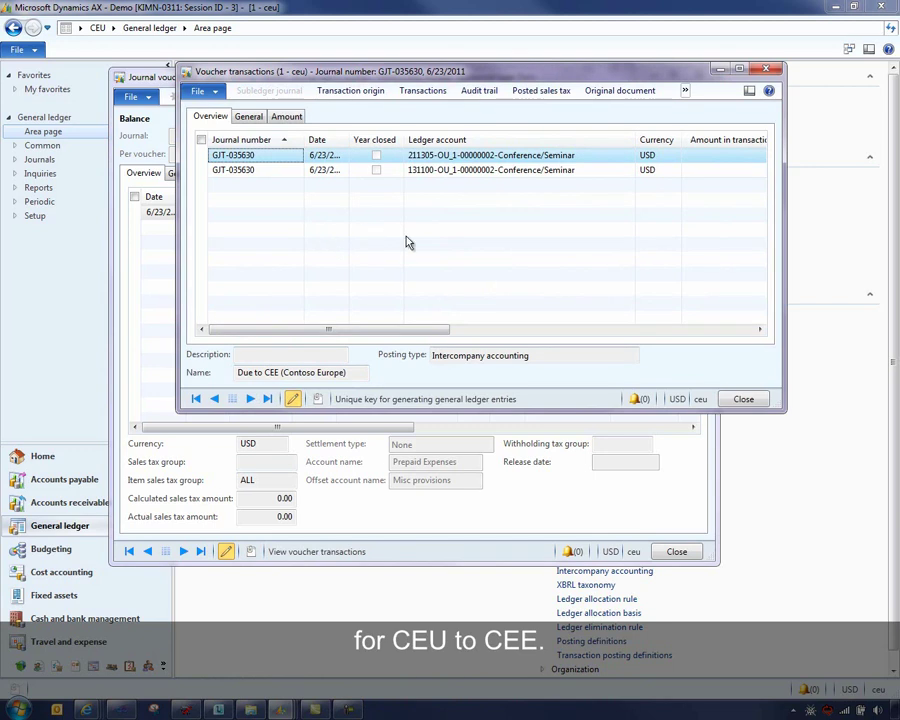
pyautogui.click(738, 400)
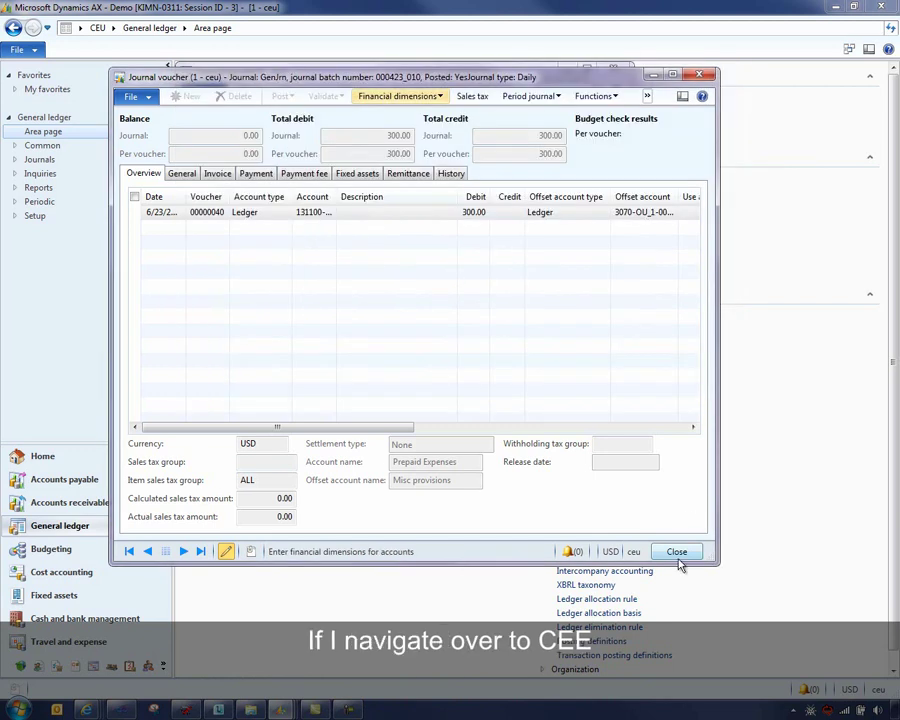
# Close the posted voucher and journal list, then switch to company CEE.
pyautogui.click(677, 551)
pyautogui.click(613, 70)
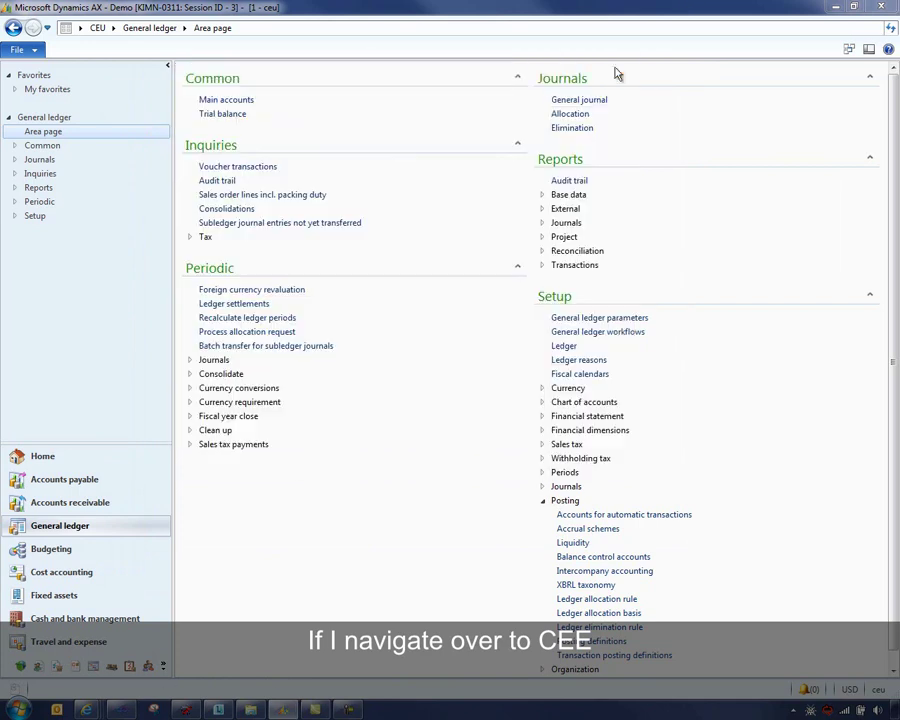
pyautogui.click(80, 30)
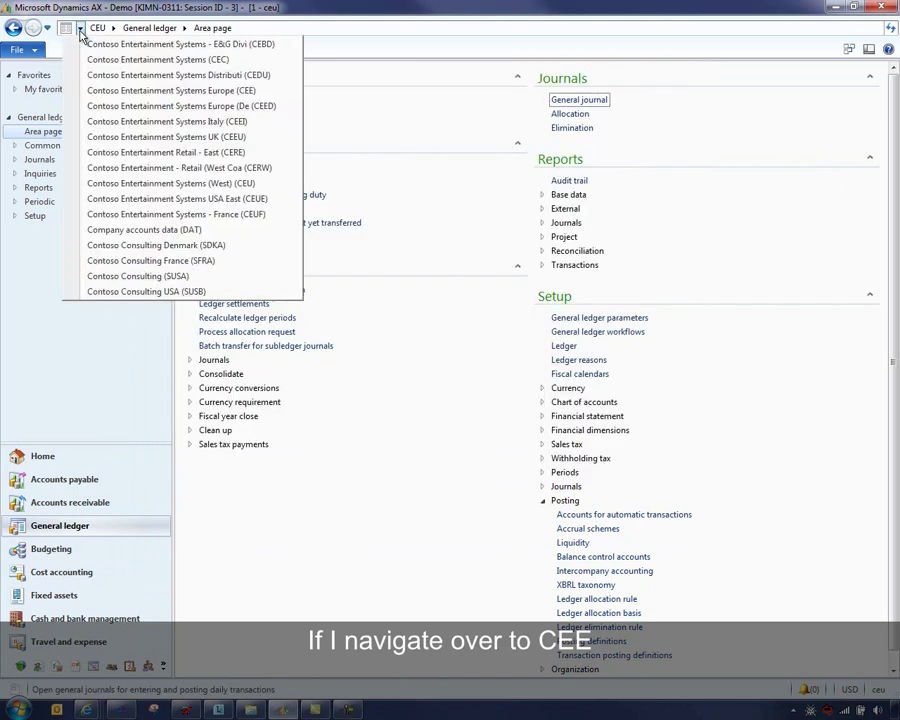
pyautogui.click(107, 91)
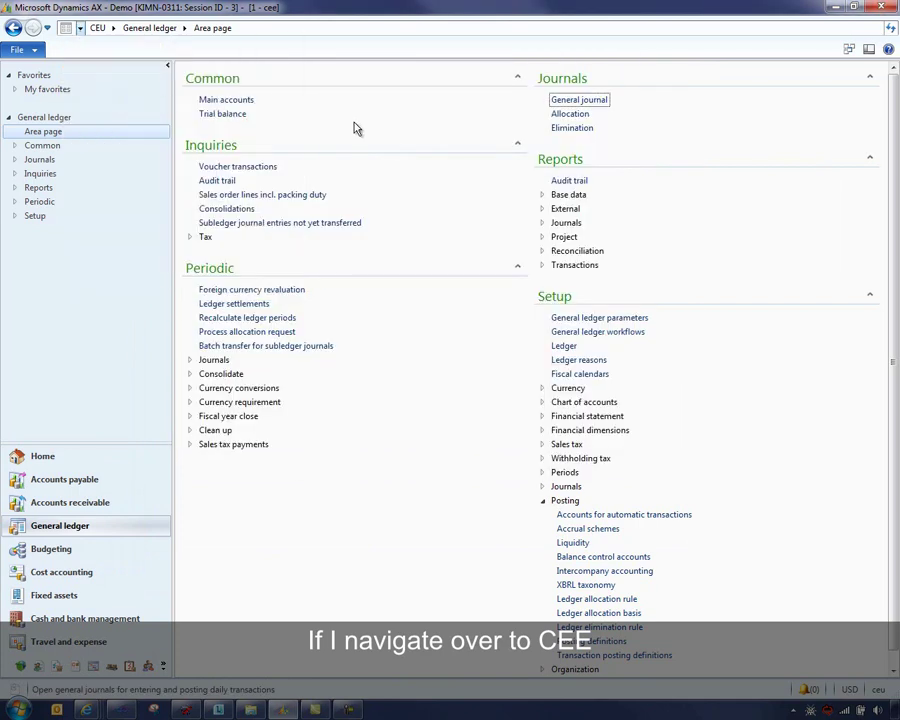
# List CEE's posted general journals and select journal 000008_004.
pyautogui.click(569, 102)
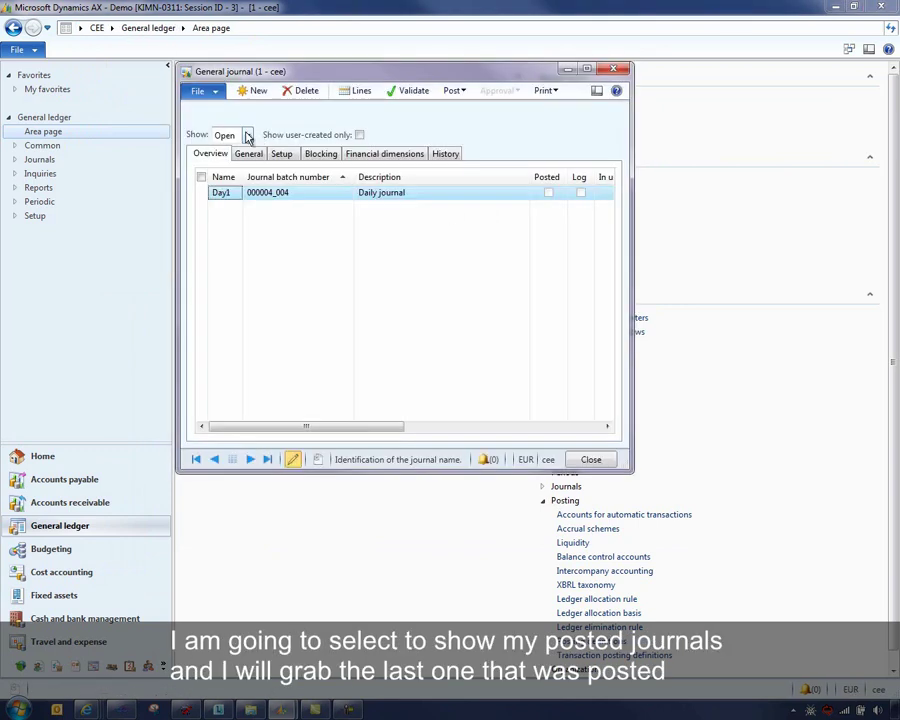
pyautogui.click(247, 137)
pyautogui.click(238, 177)
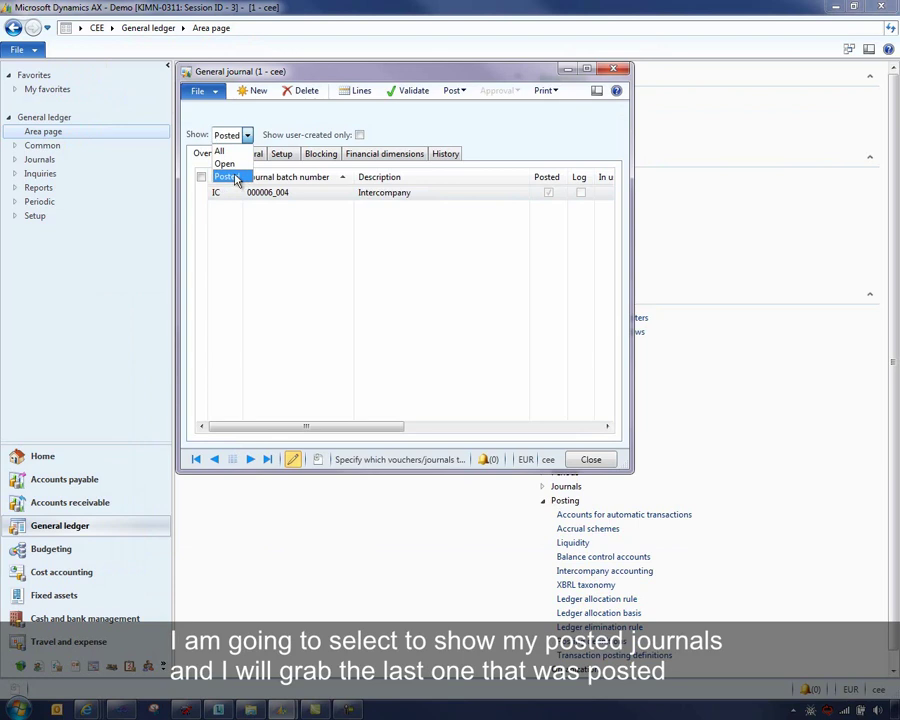
pyautogui.click(232, 222)
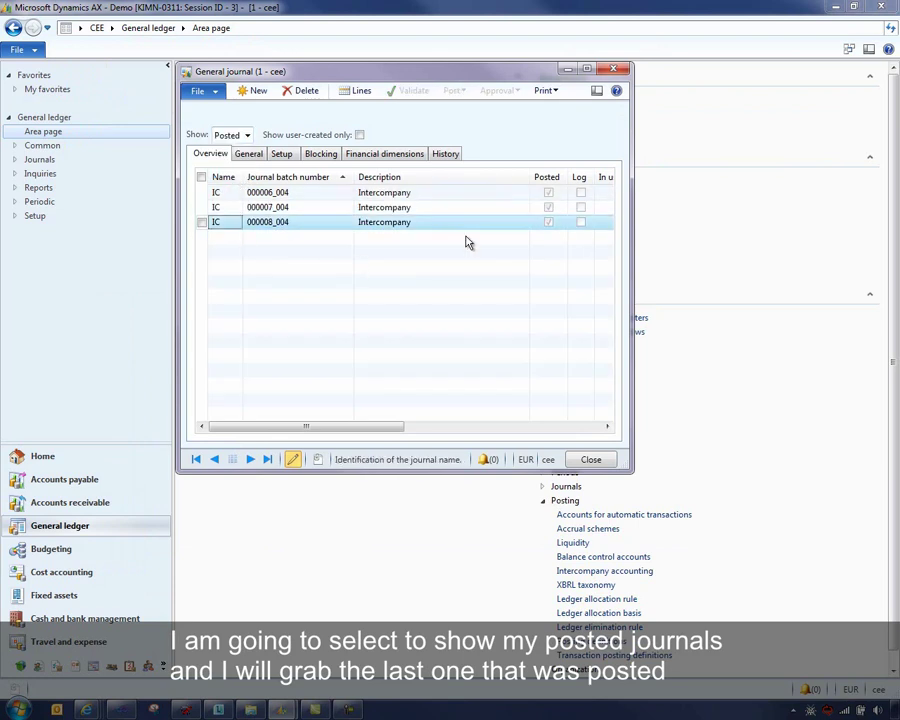
# Review journal 000008_004's 3070 and 1260 entries, then close the voucher and journal list.
pyautogui.click(358, 91)
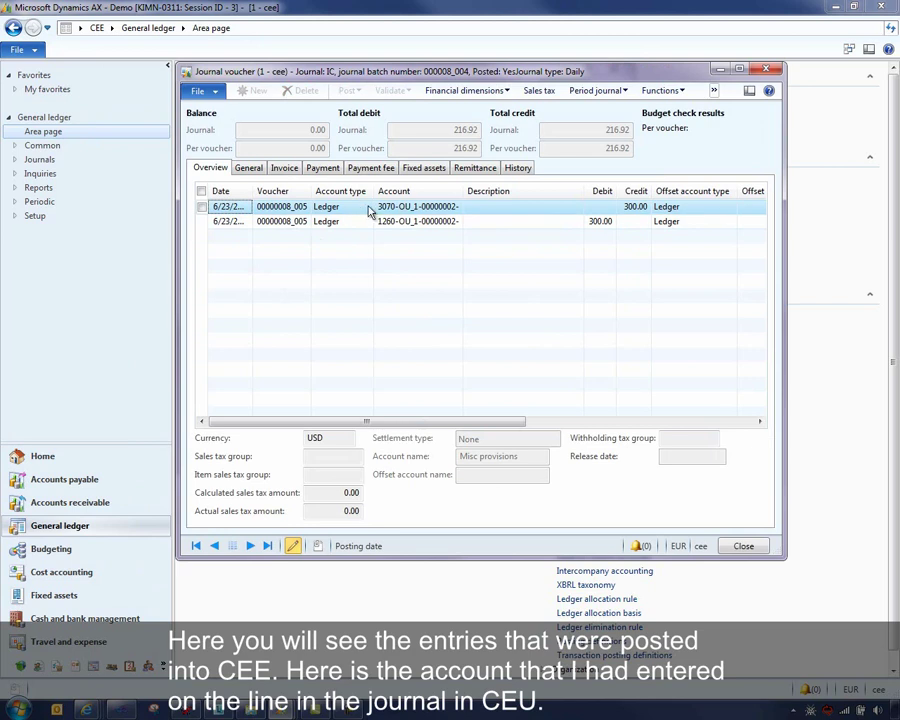
pyautogui.moveTo(392, 208)
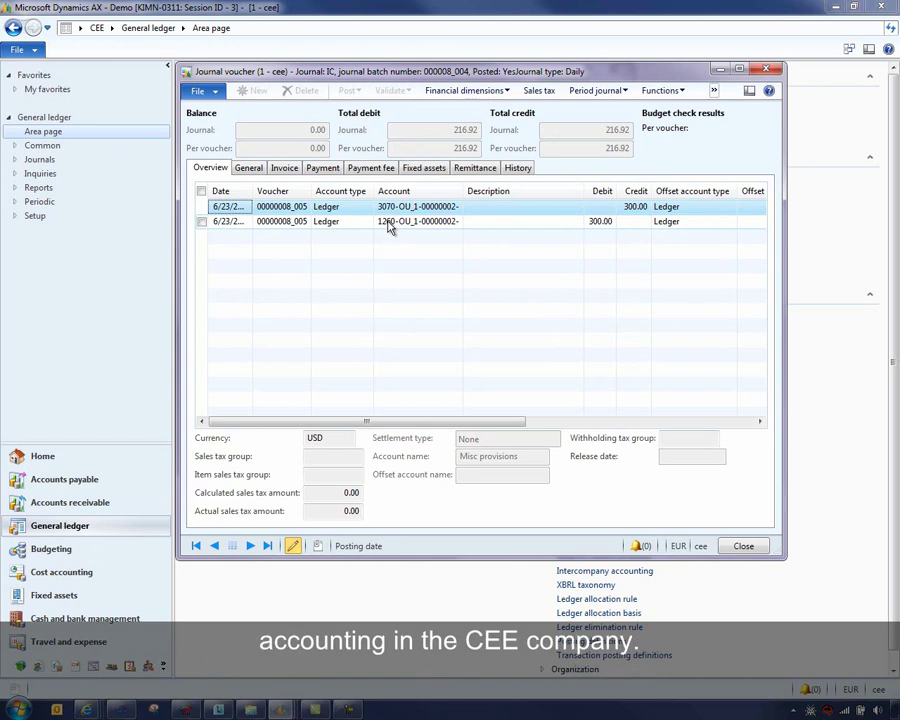
pyautogui.click(743, 546)
pyautogui.click(603, 463)
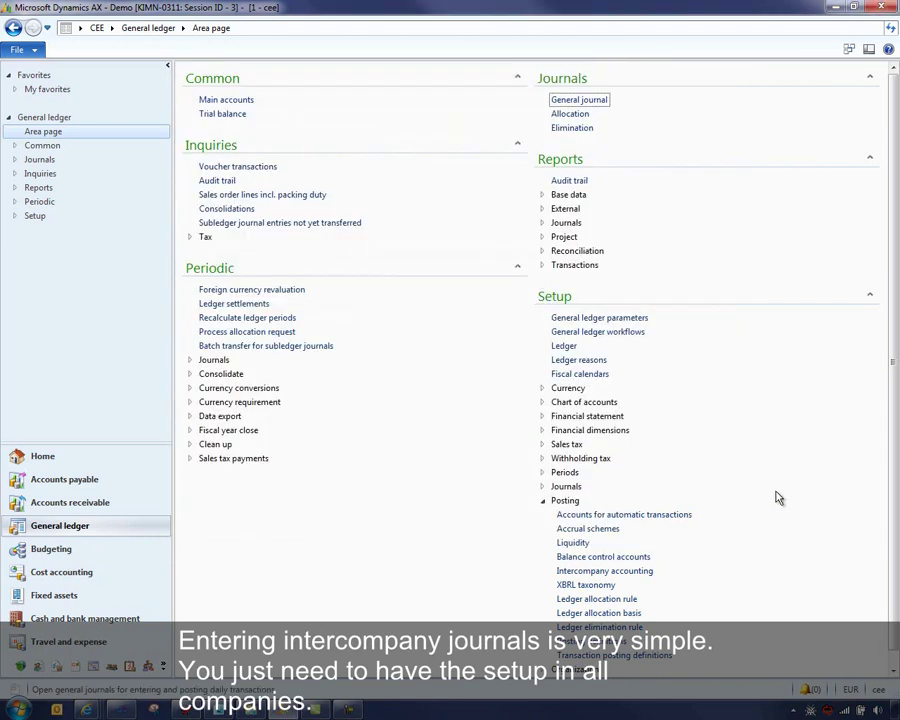